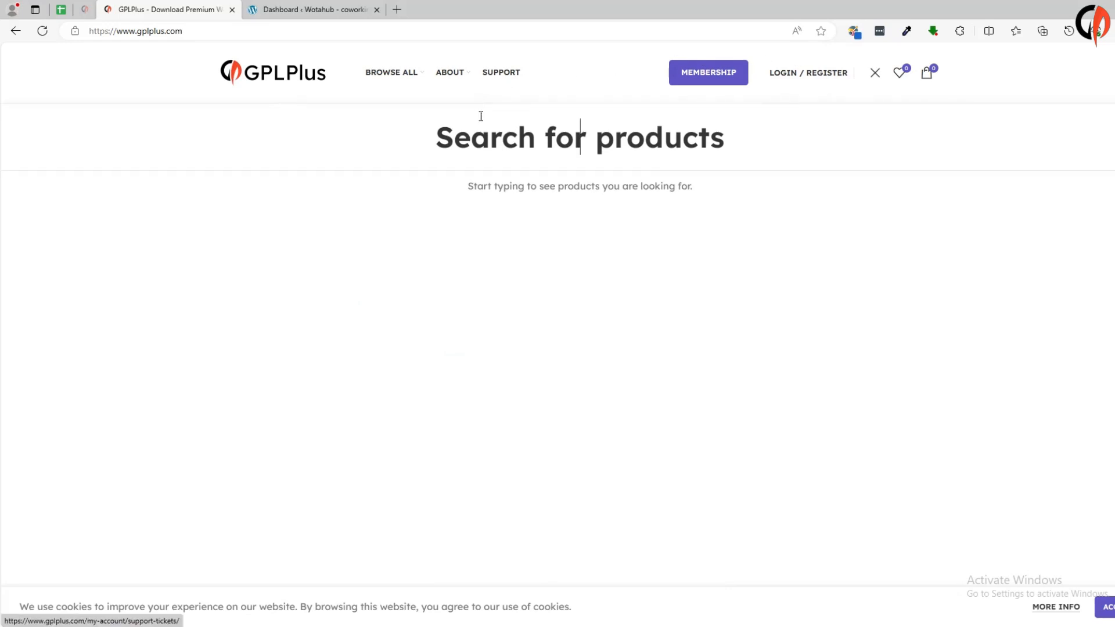
# Search the GPLPlus store for "Cryptlight" and open the Cryptlight – ICO NFT AI Landing Page WordPress Theme product page
pyautogui.write('Cryptlight')
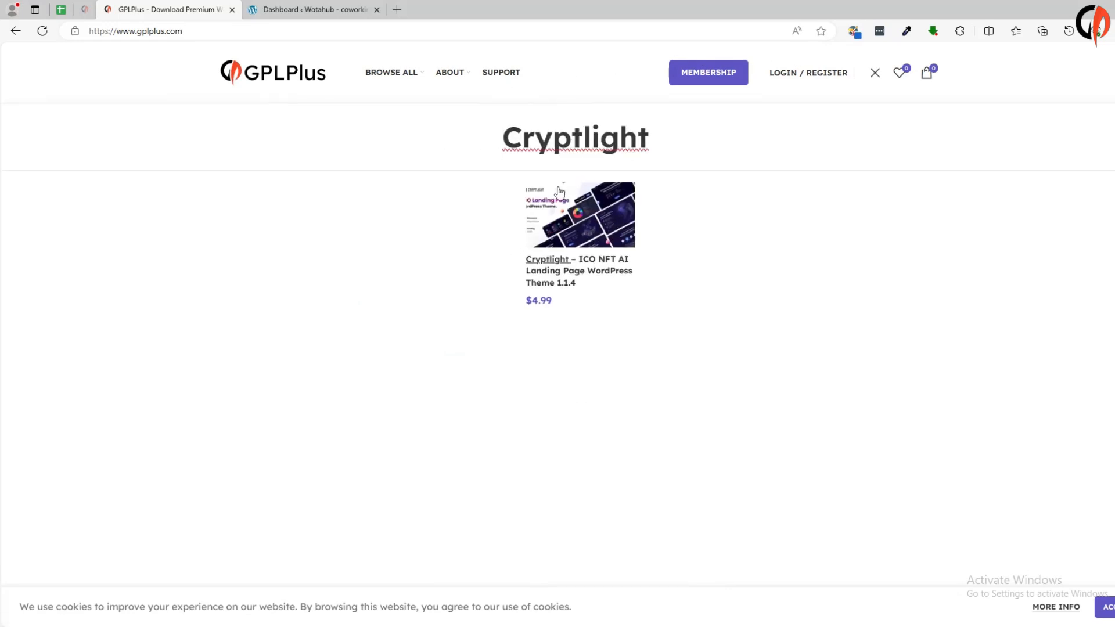
pyautogui.click(566, 225)
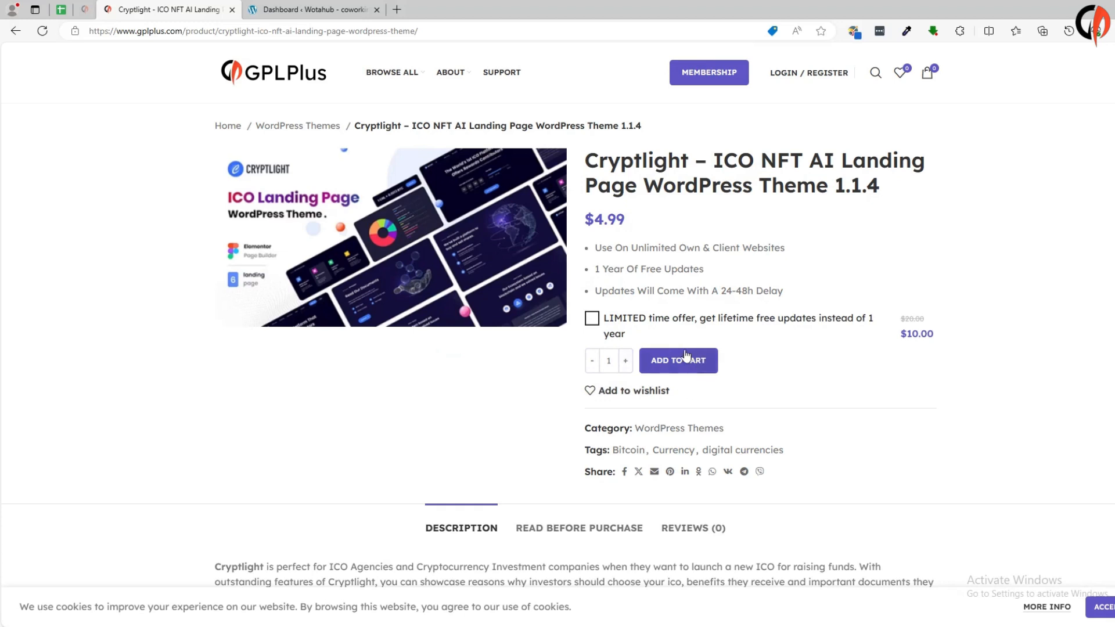
# Extract the CX-ico-nft-landing-page-wordpress-theme-cryptlight.1.1.4 archive on the Desktop into a folder of the same name and open that folder
pyautogui.click(530, 626)
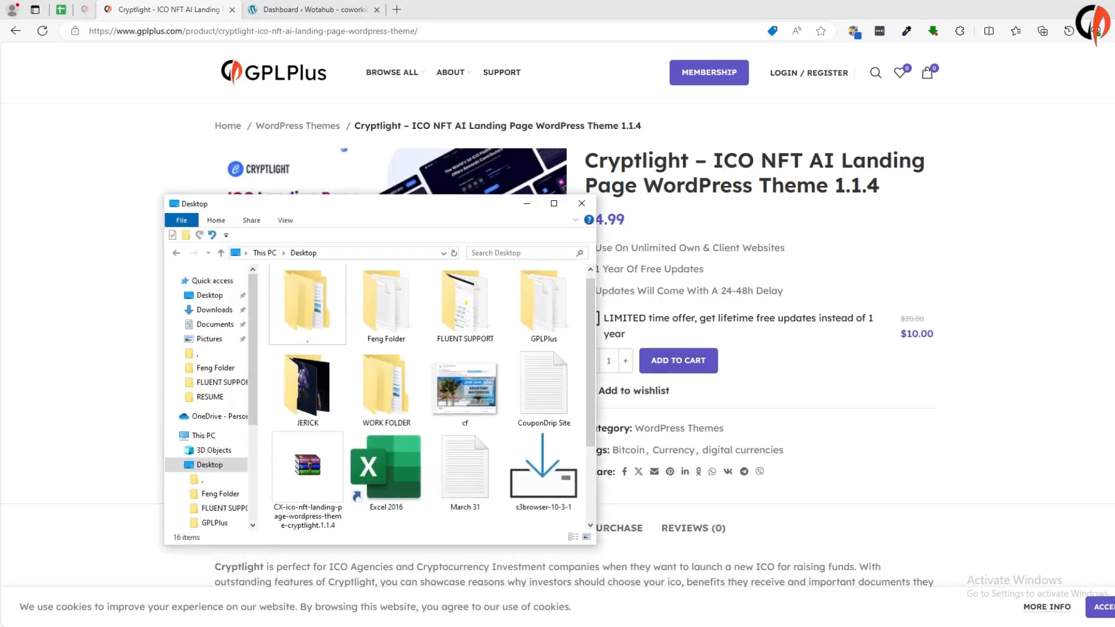
pyautogui.rightClick(310, 453)
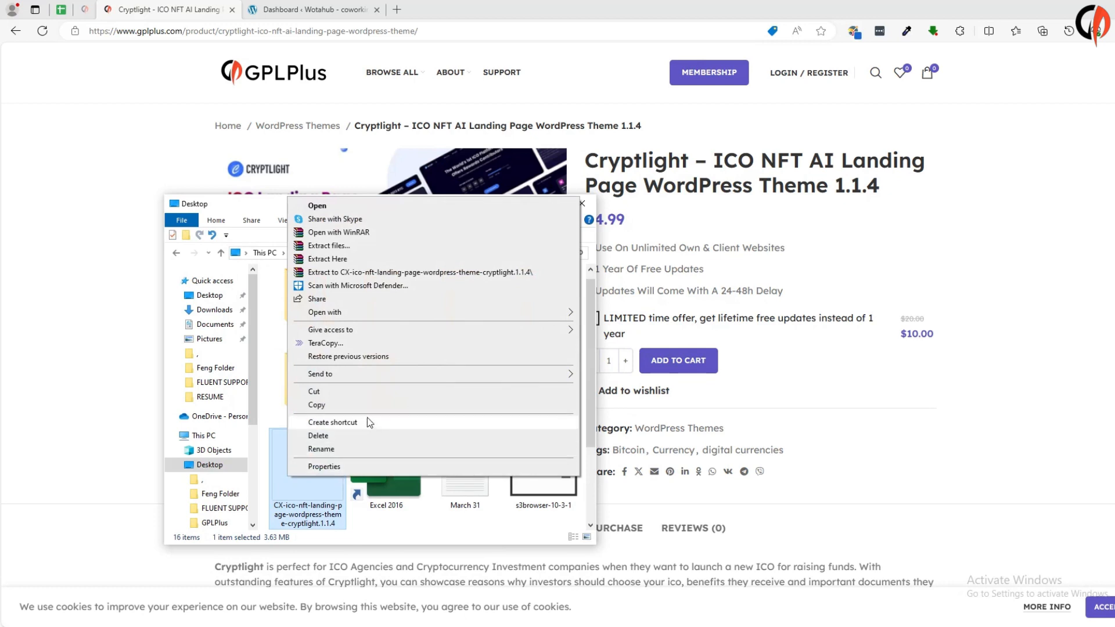
pyautogui.click(338, 245)
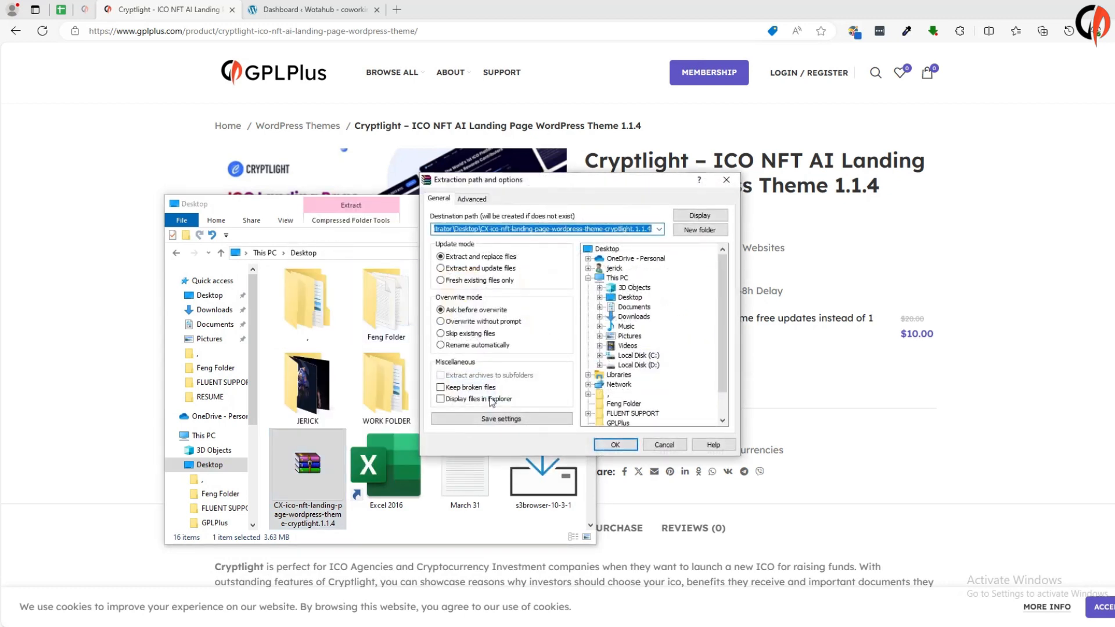
pyautogui.click(615, 446)
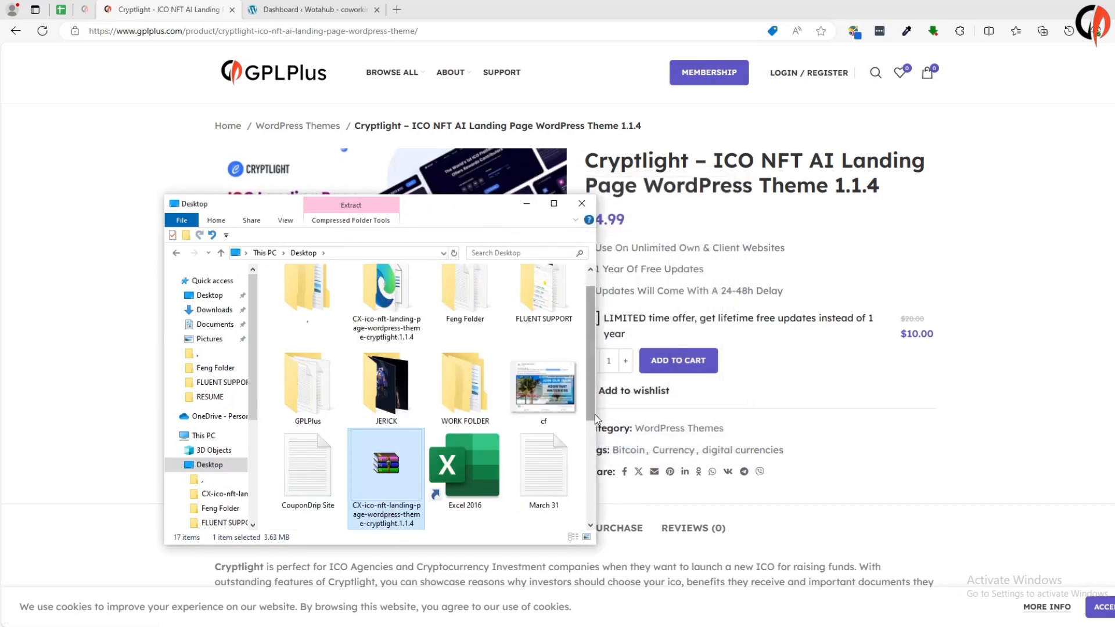
pyautogui.click(379, 312)
pyautogui.doubleClick(378, 308)
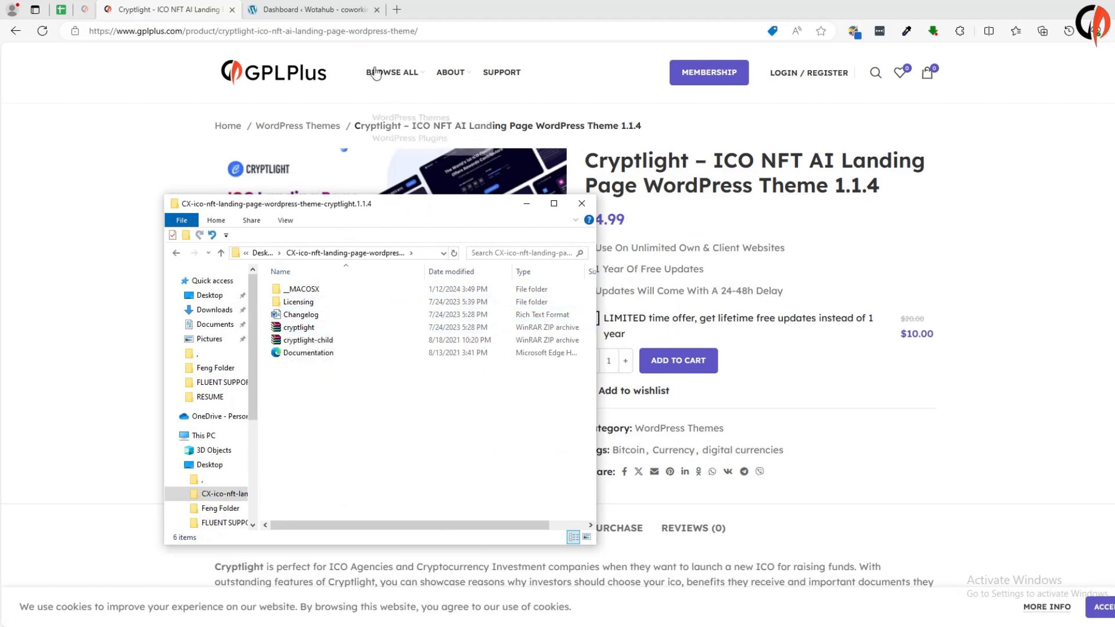
# Switch to the WordPress dashboard and open the upload form for adding a new theme from a zip file
pyautogui.click(311, 9)
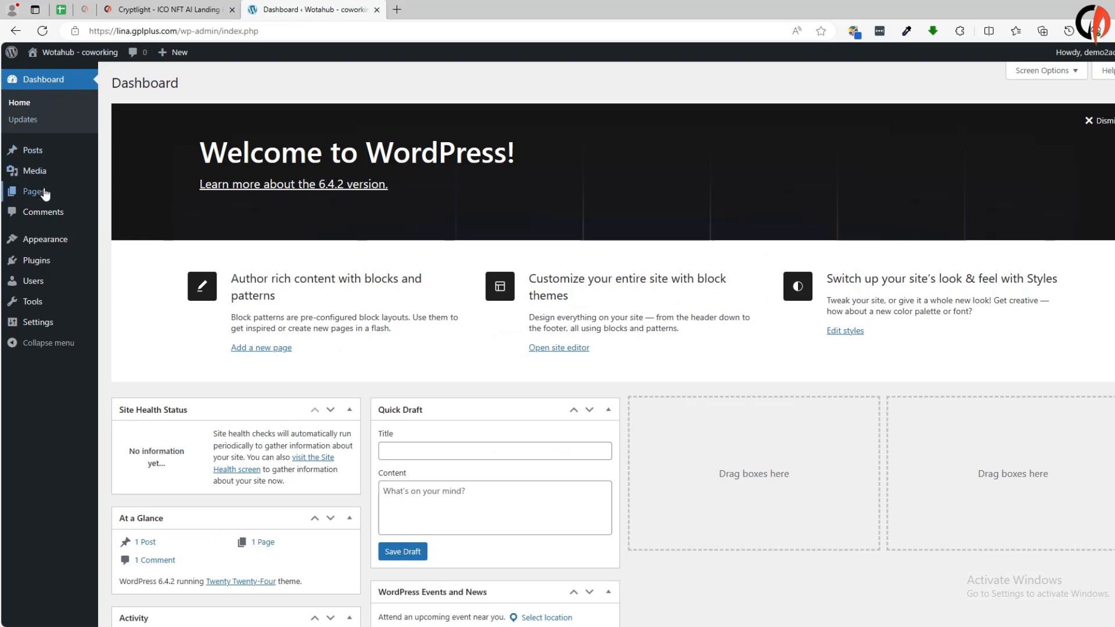
pyautogui.moveTo(45, 238)
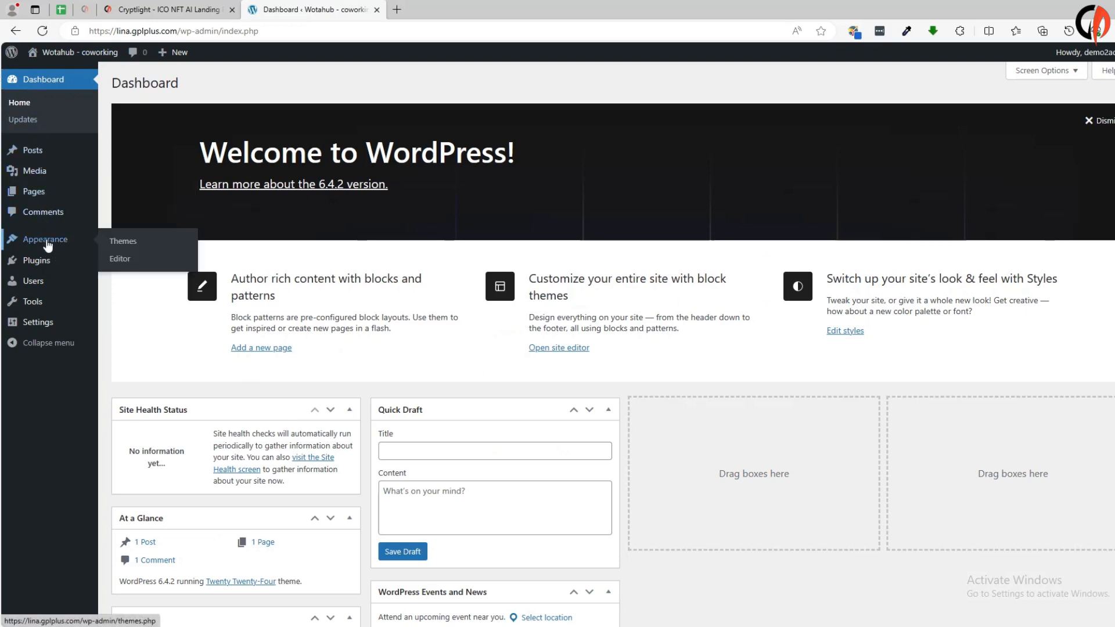
pyautogui.click(123, 249)
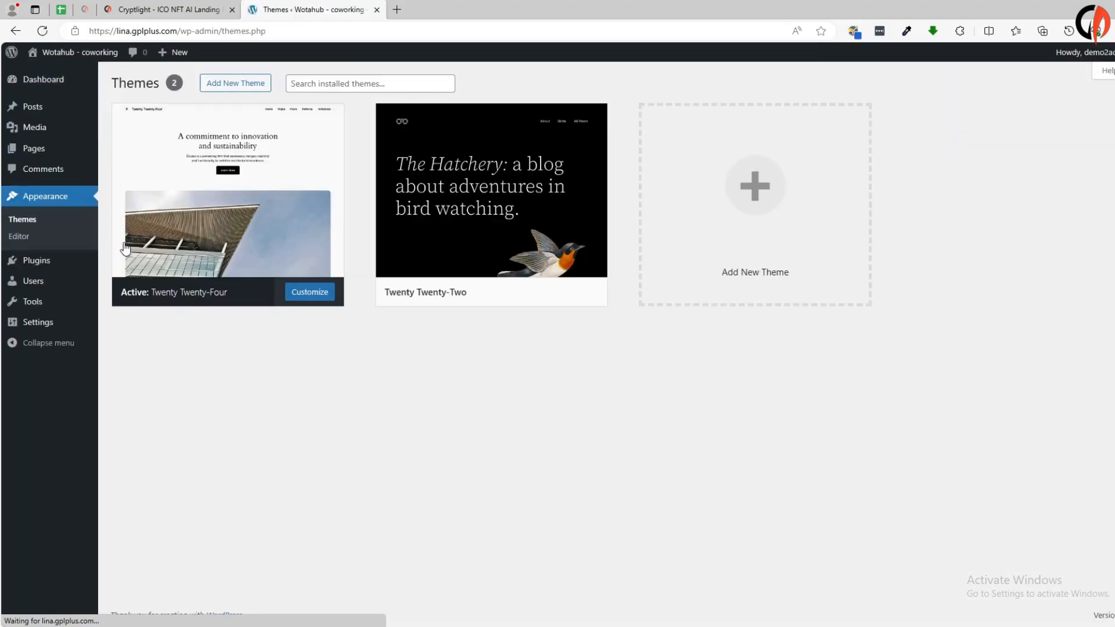
pyautogui.click(236, 85)
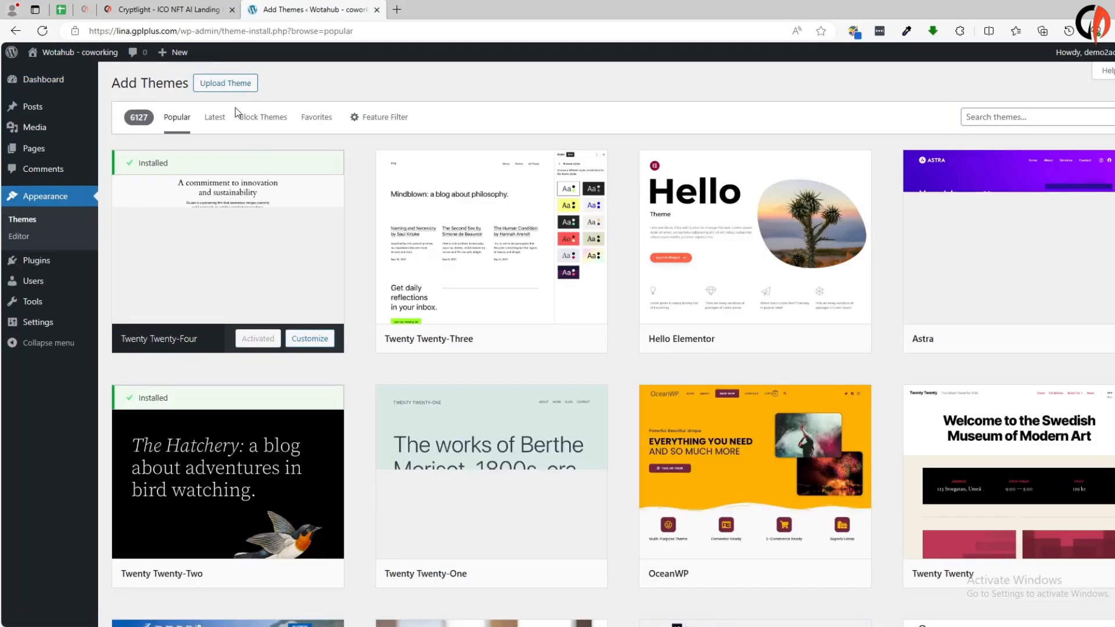
pyautogui.click(238, 87)
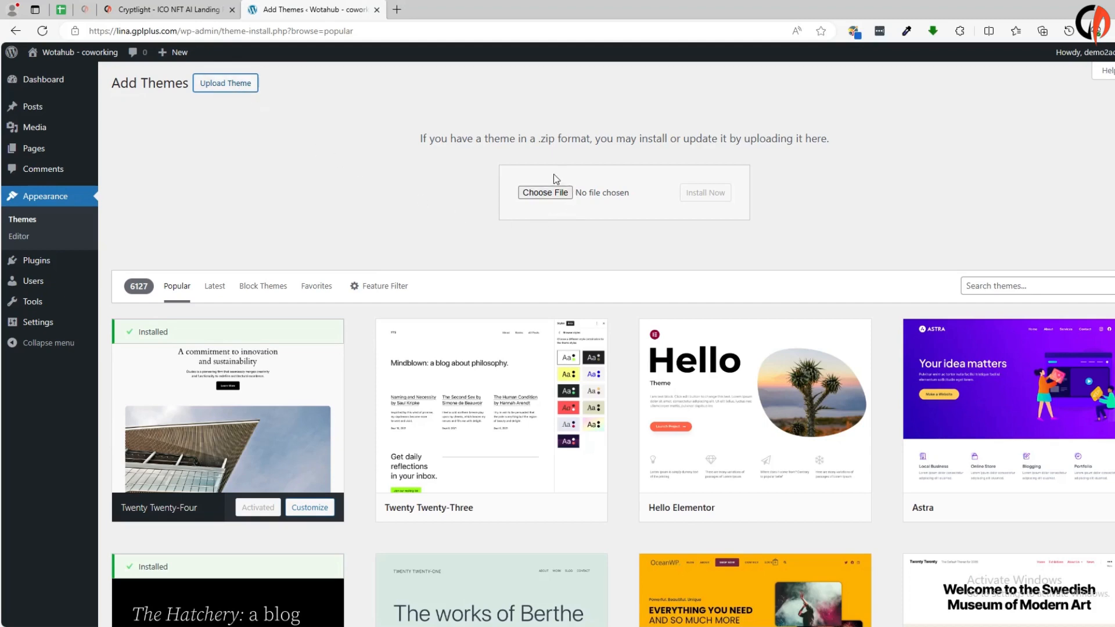
# Upload the cryptlight zip from the extracted Desktop folder, then install and activate the theme
pyautogui.click(548, 195)
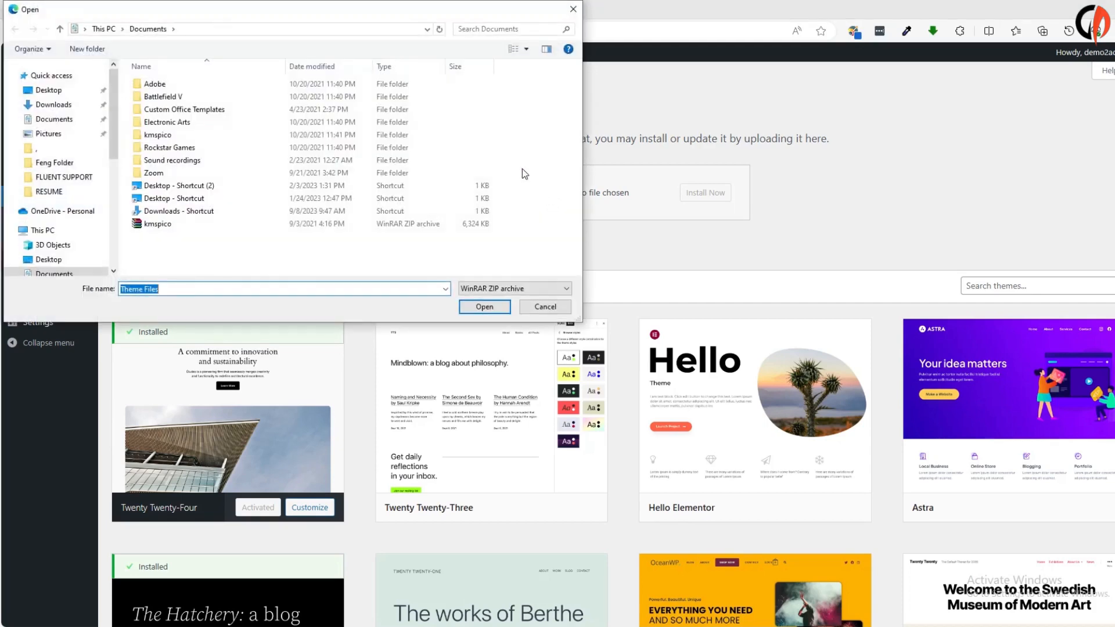
pyautogui.click(50, 92)
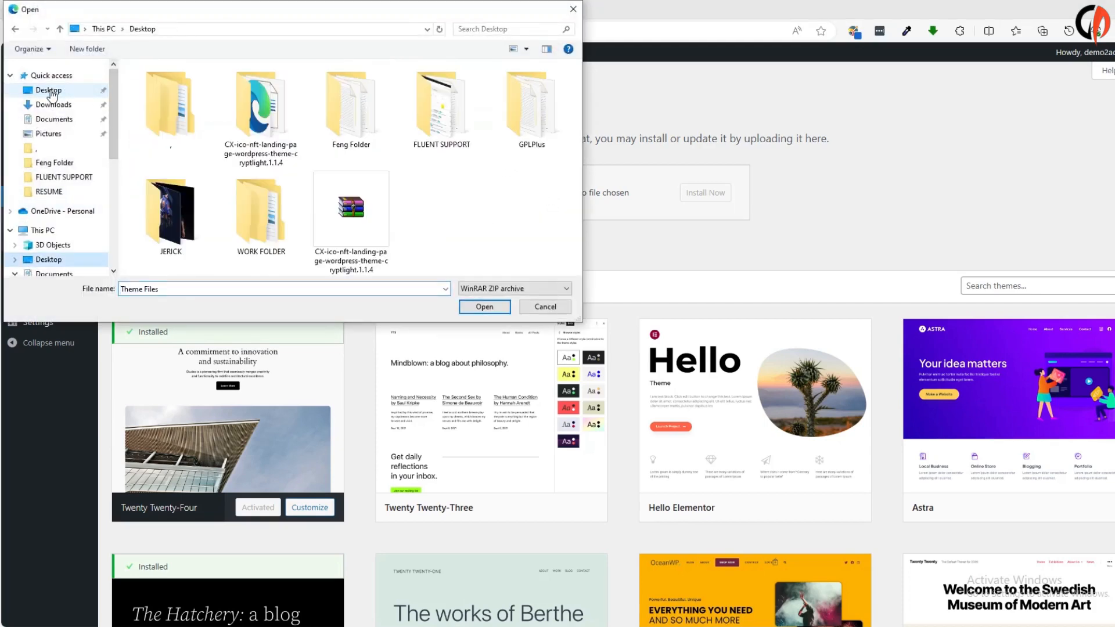
pyautogui.doubleClick(262, 135)
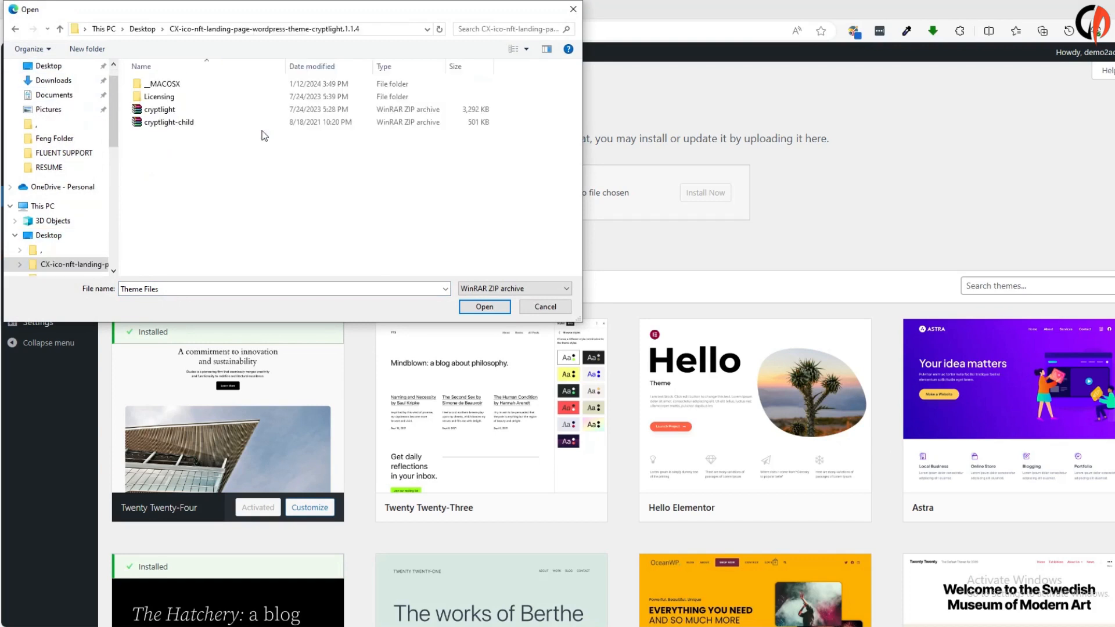
pyautogui.click(165, 116)
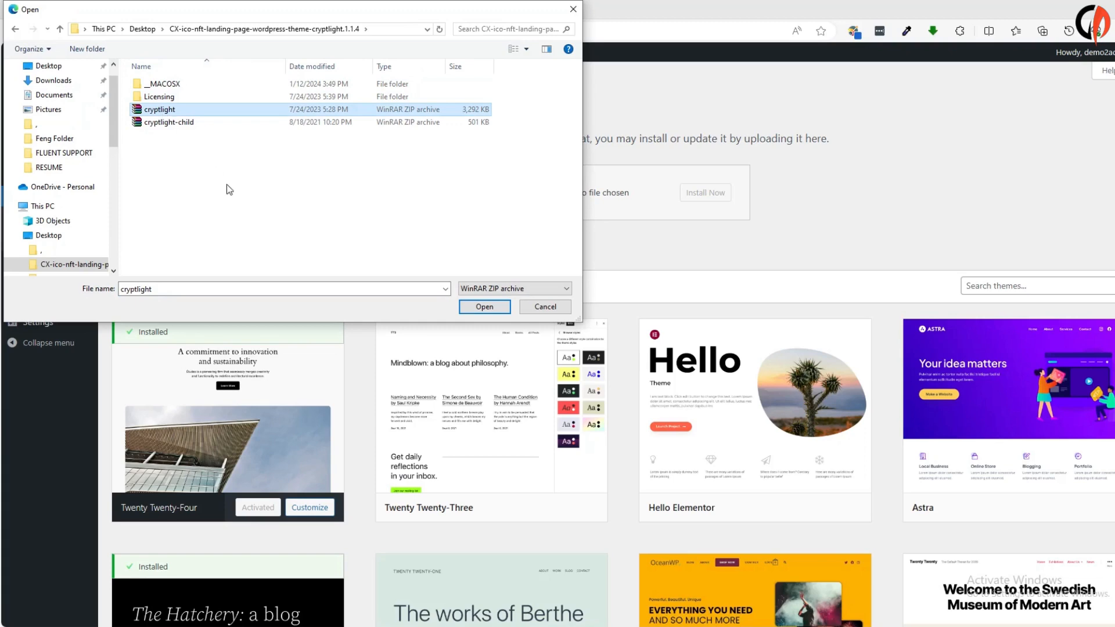
pyautogui.click(486, 308)
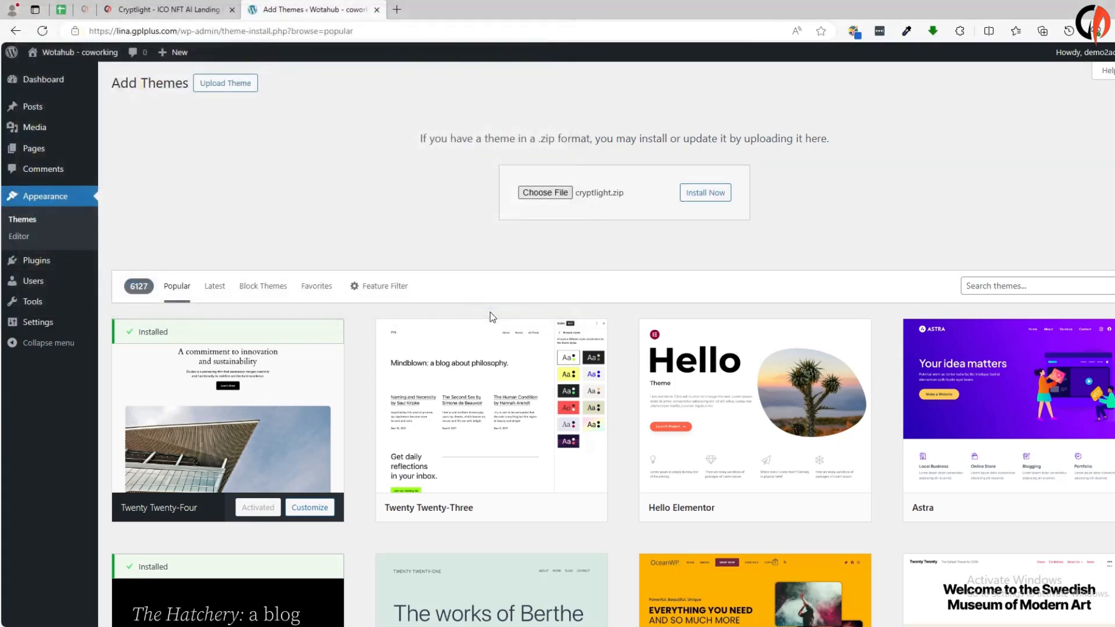
pyautogui.click(716, 199)
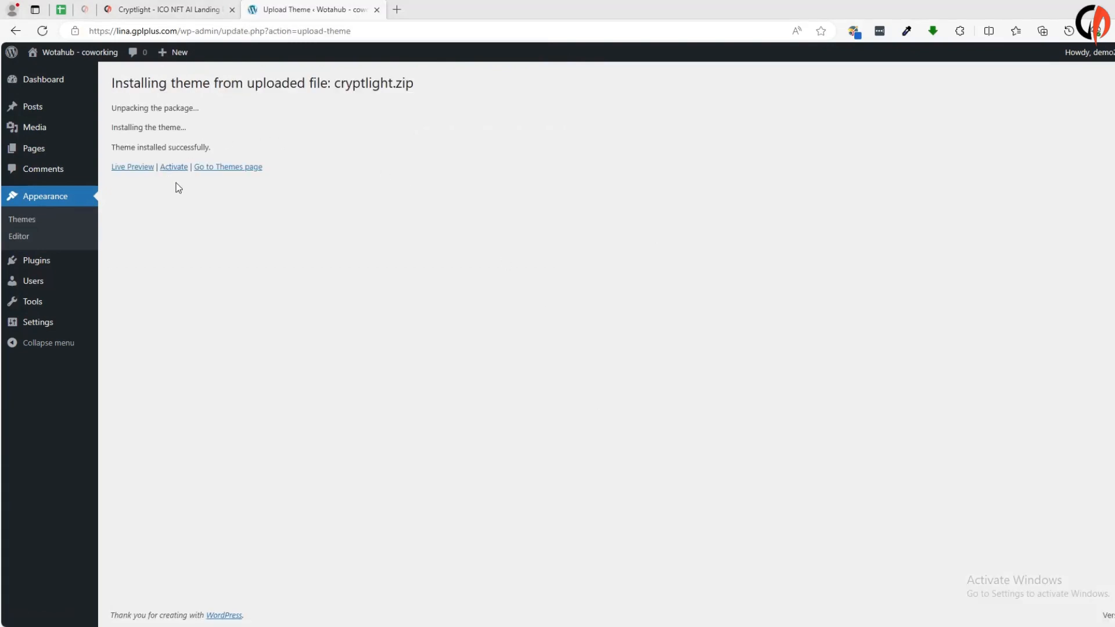
pyautogui.click(174, 168)
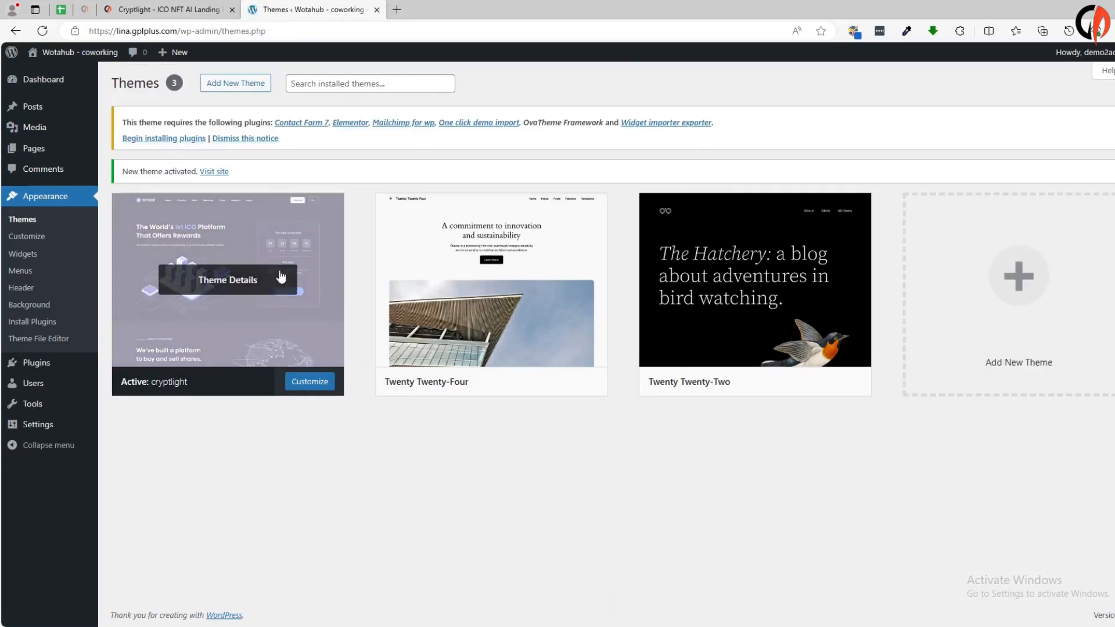
# Bulk-install all of the theme's required plugins, from Contact Form 7 through Widget importer exporter
pyautogui.click(184, 141)
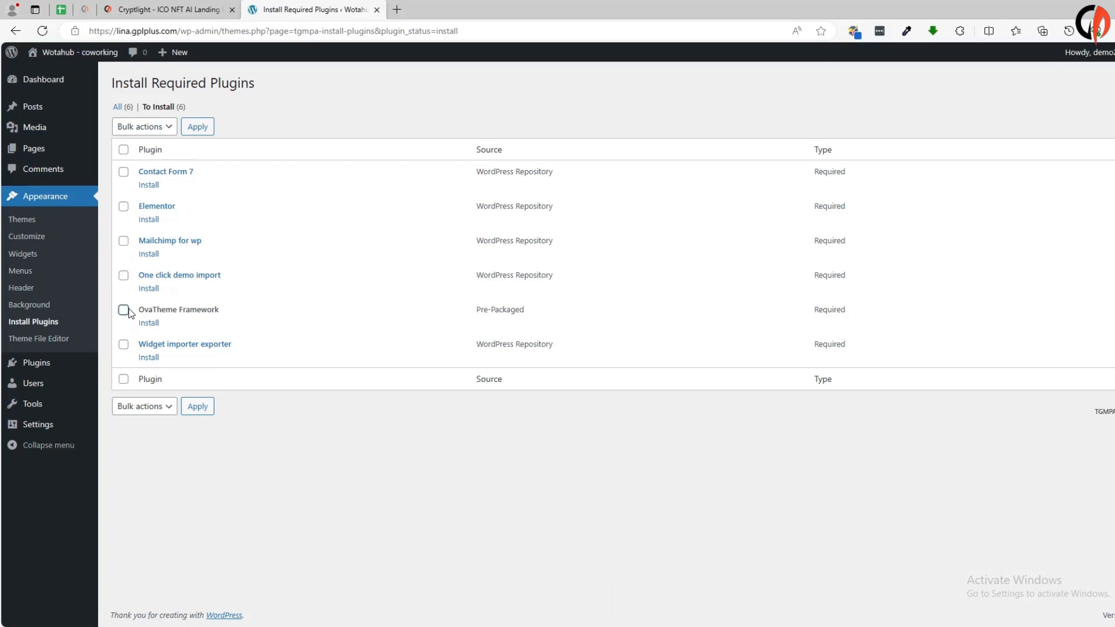
pyautogui.click(124, 379)
pyautogui.click(126, 128)
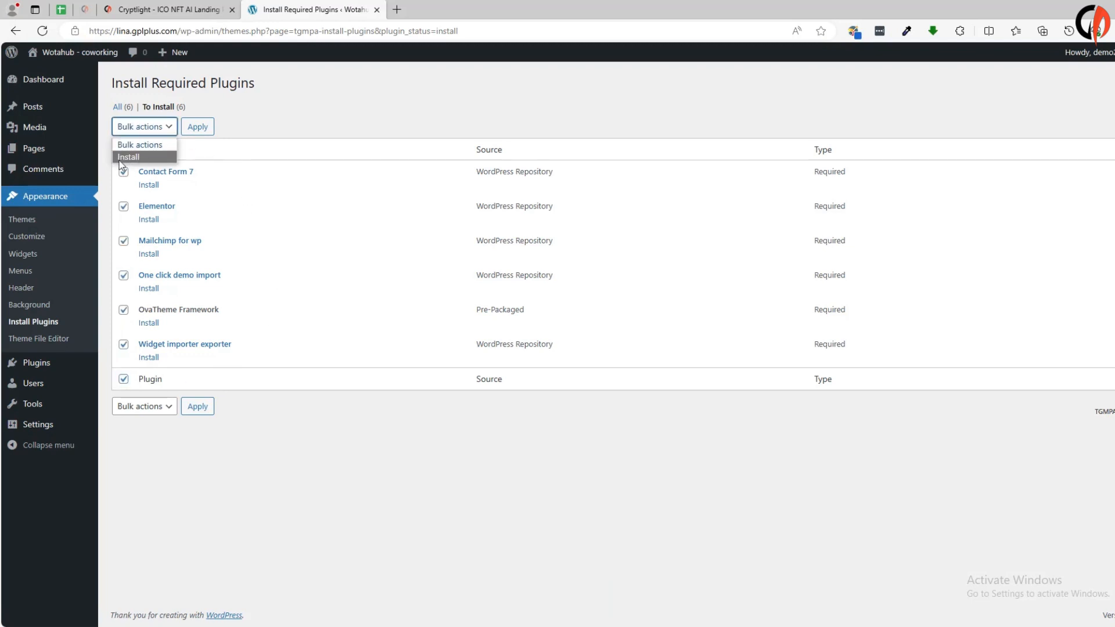
pyautogui.click(135, 158)
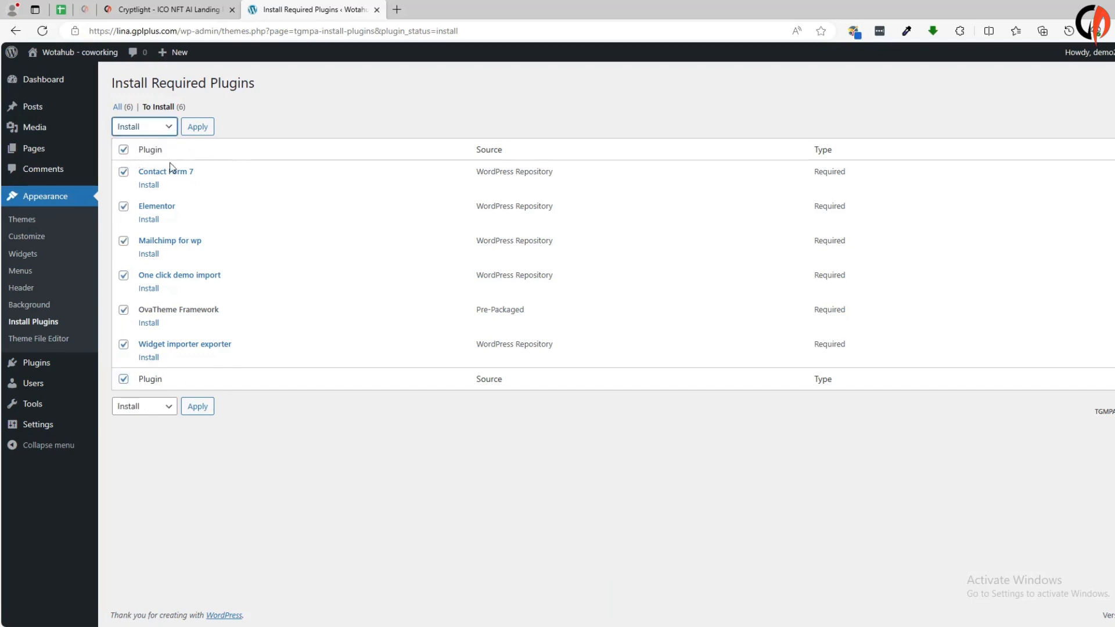
pyautogui.click(199, 136)
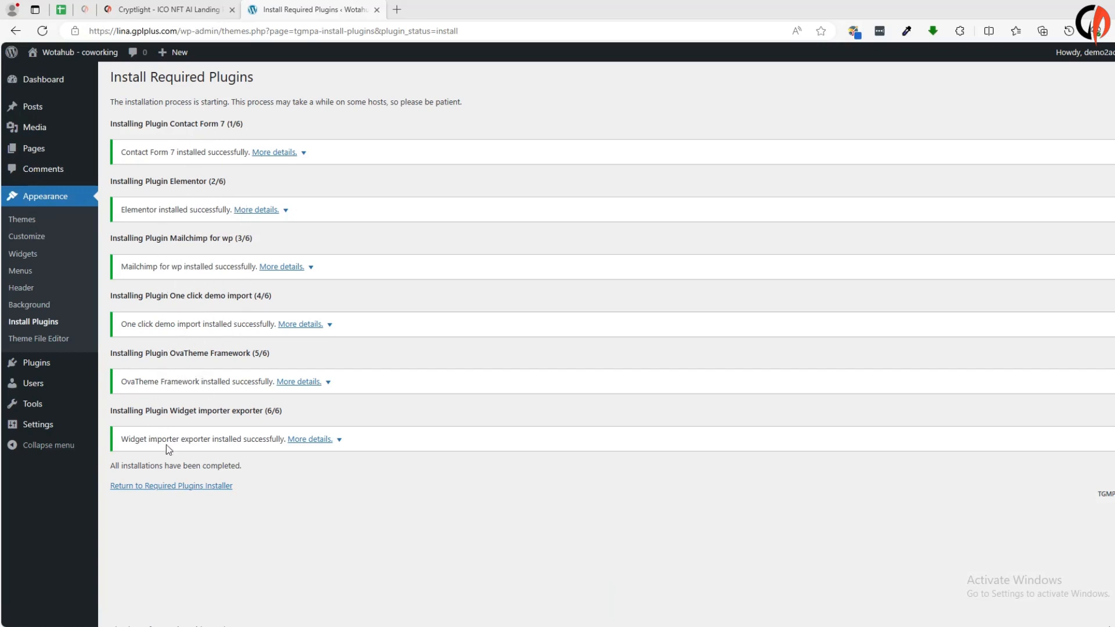
# Return to the required plugins list and bulk-activate all of the installed plugins
pyautogui.click(198, 486)
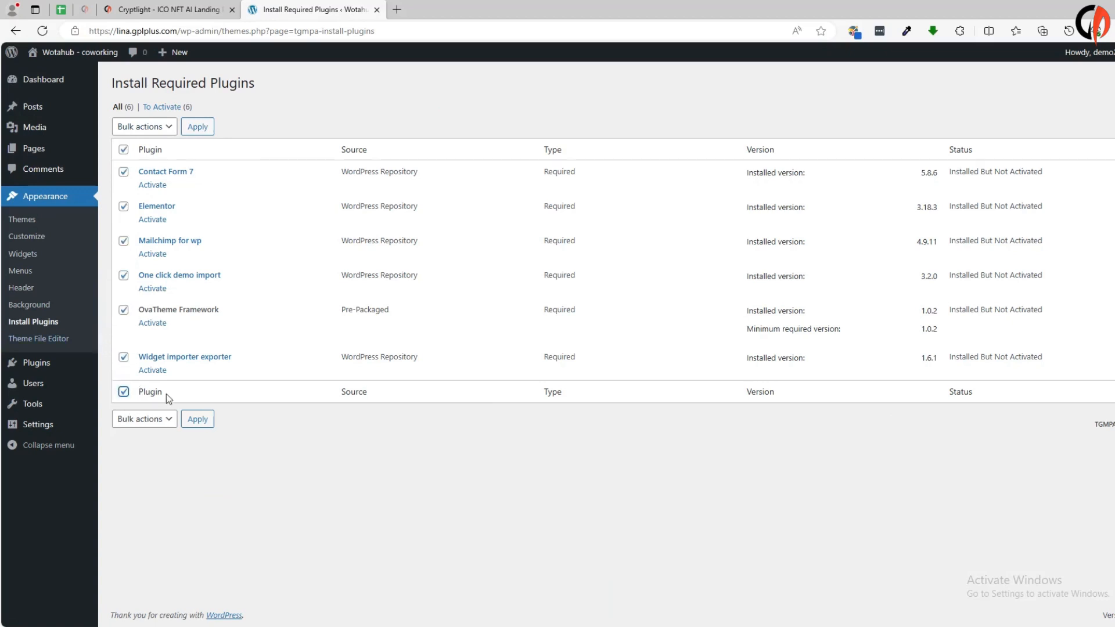
pyautogui.click(144, 128)
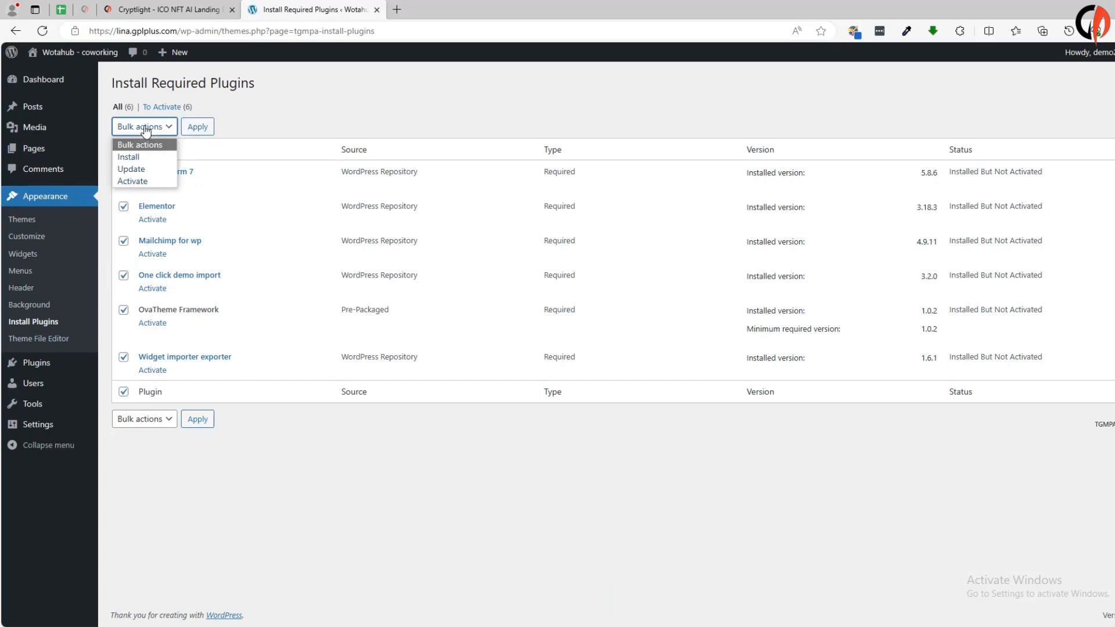
pyautogui.click(133, 182)
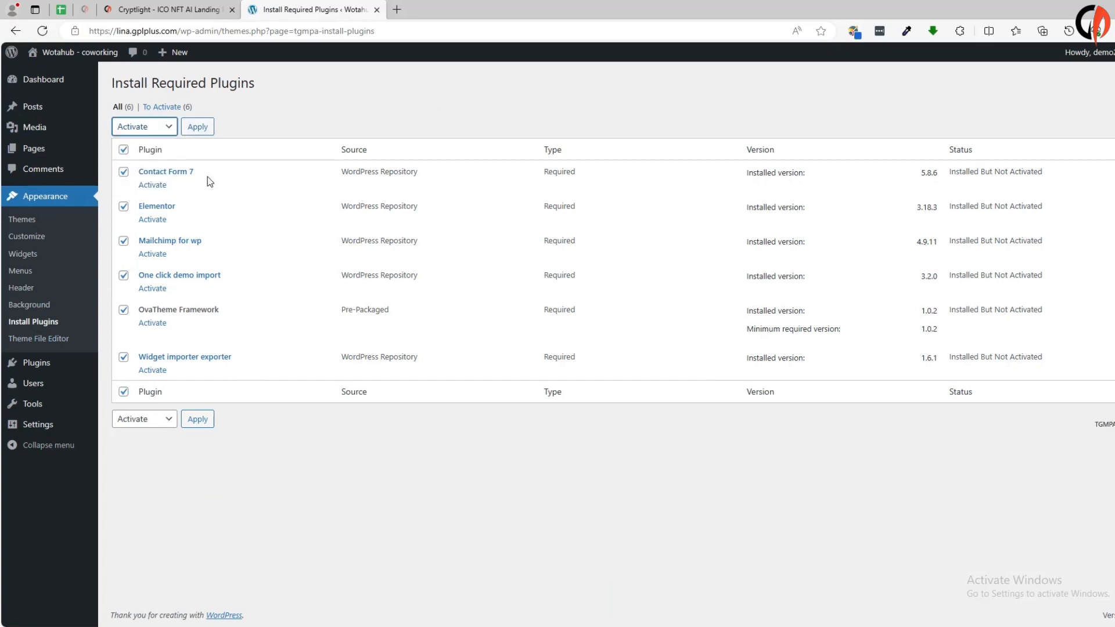
pyautogui.click(199, 129)
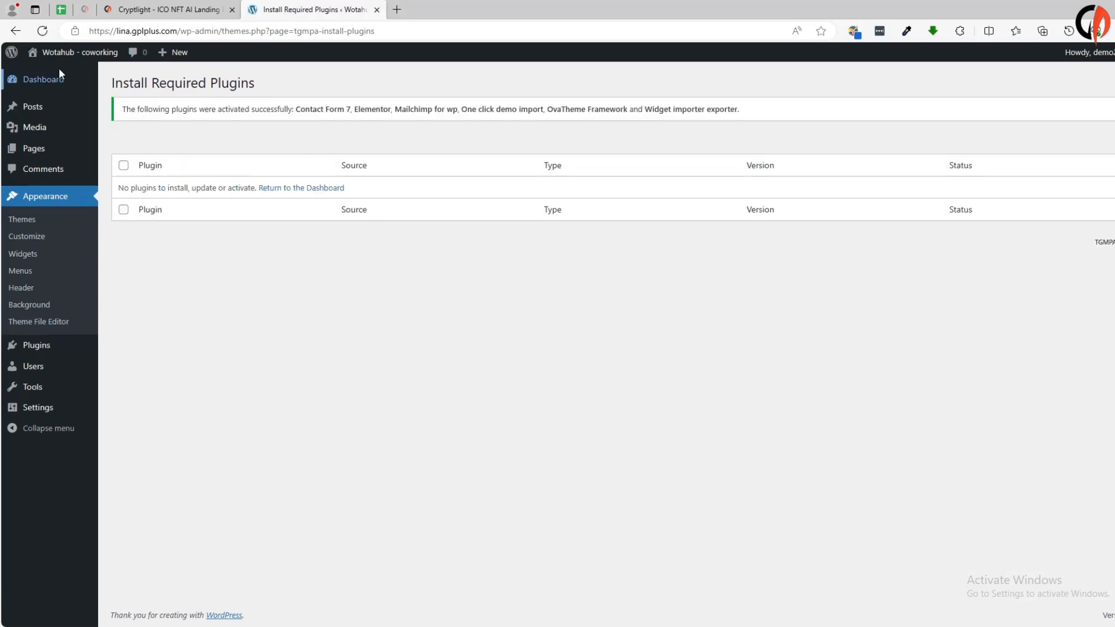
# Start the One Click Demo Import of the cryptlight theme's demo data
pyautogui.click(45, 79)
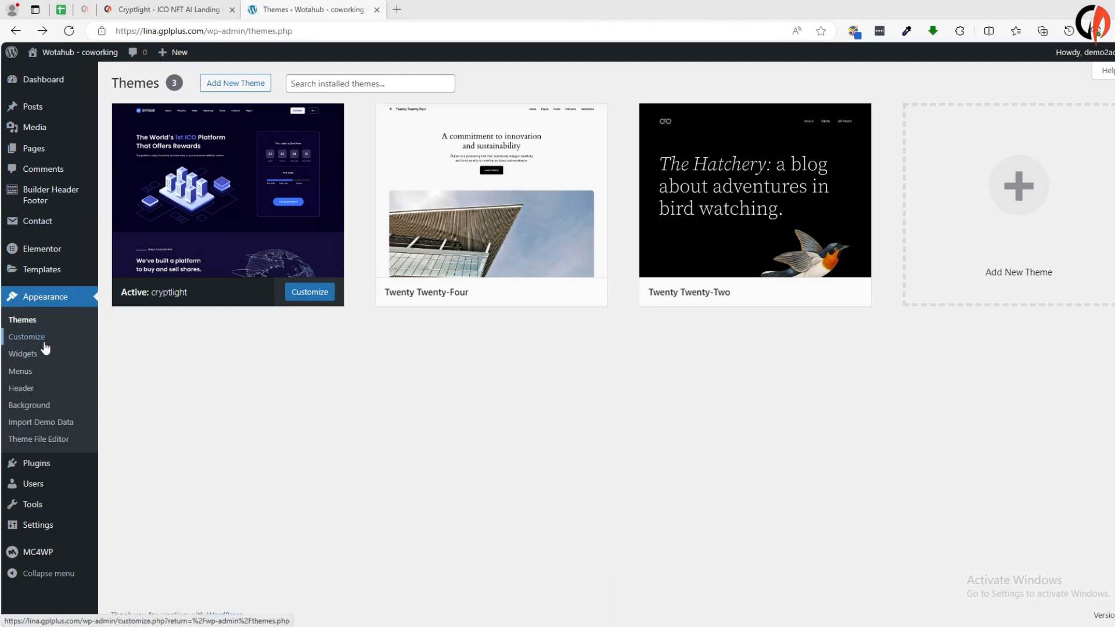
pyautogui.click(38, 427)
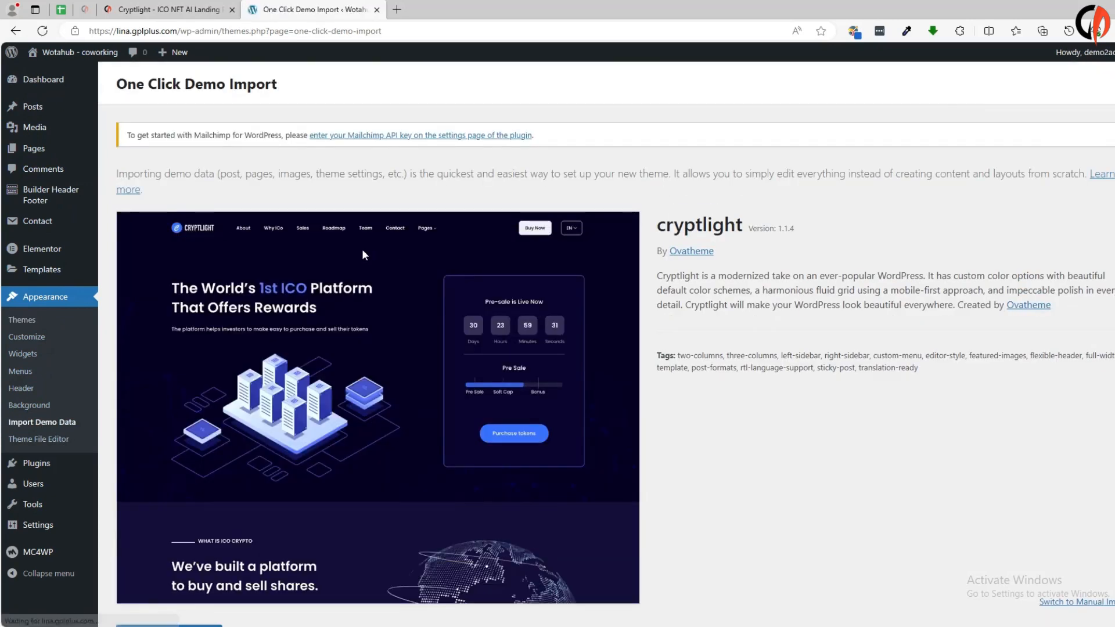
pyautogui.scroll(-2, 289, 321)
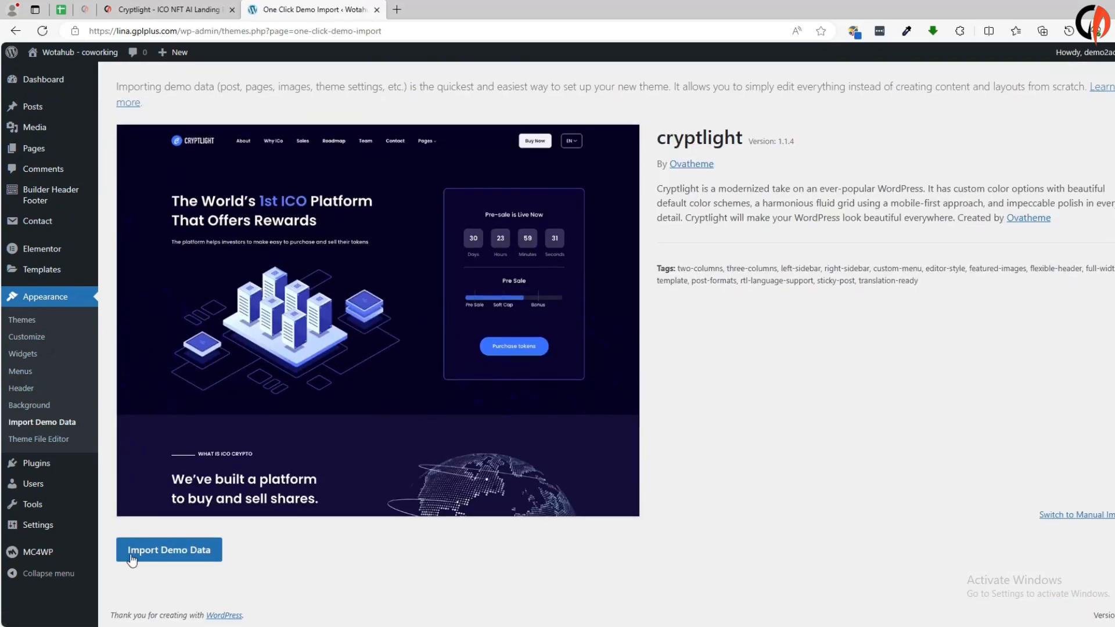
pyautogui.click(185, 554)
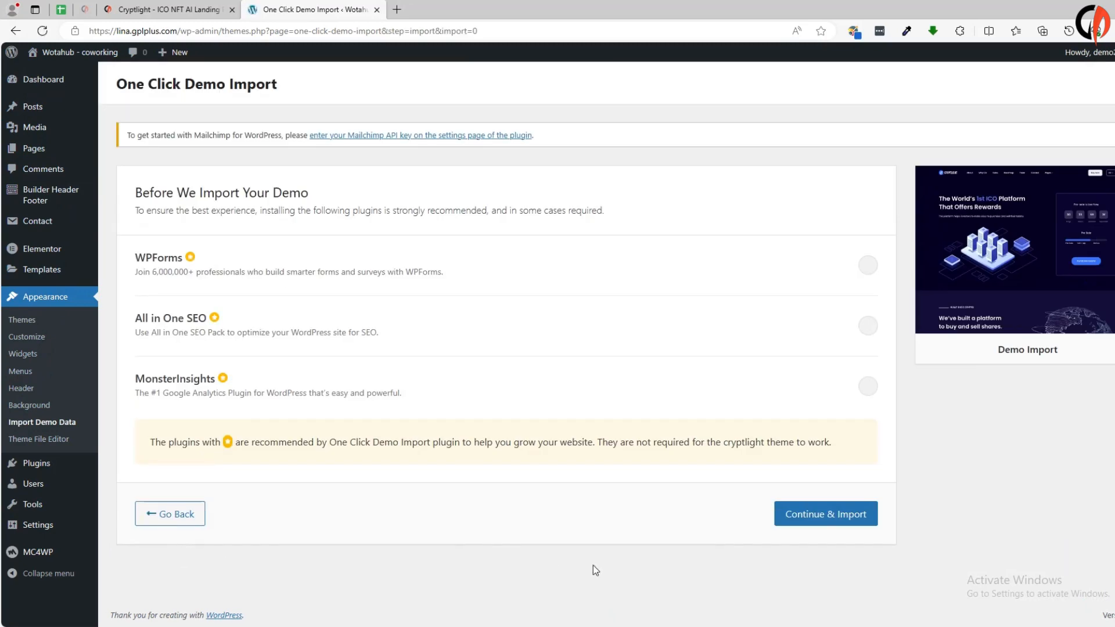
# Select the WPForms, All in One SEO and MonsterInsights plugins and run the demo import
pyautogui.click(868, 267)
pyautogui.click(871, 335)
pyautogui.click(875, 391)
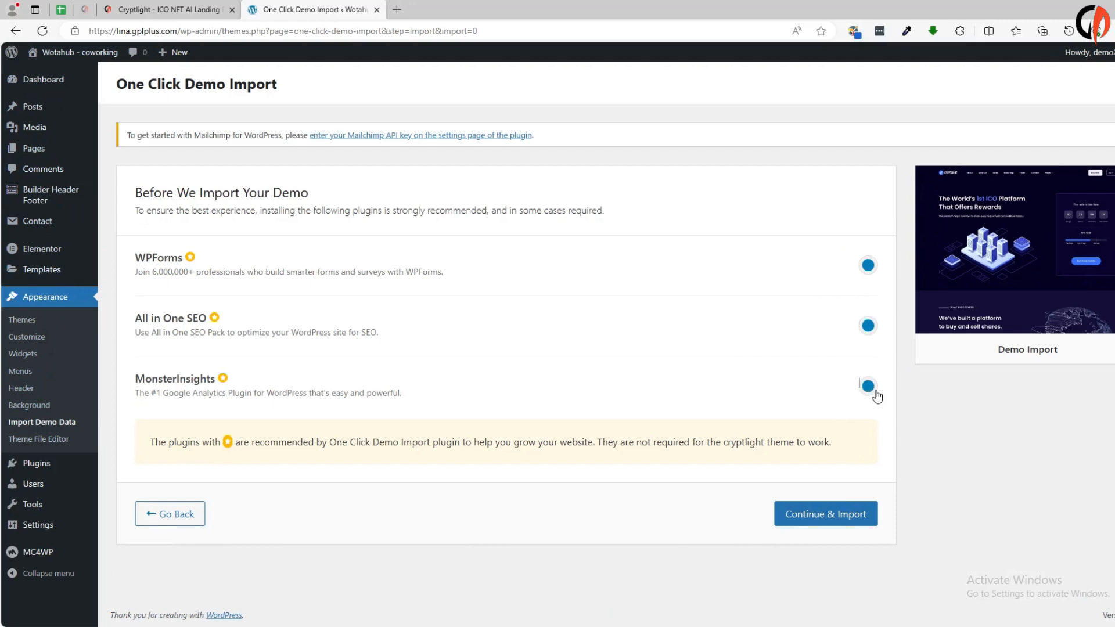
pyautogui.click(853, 525)
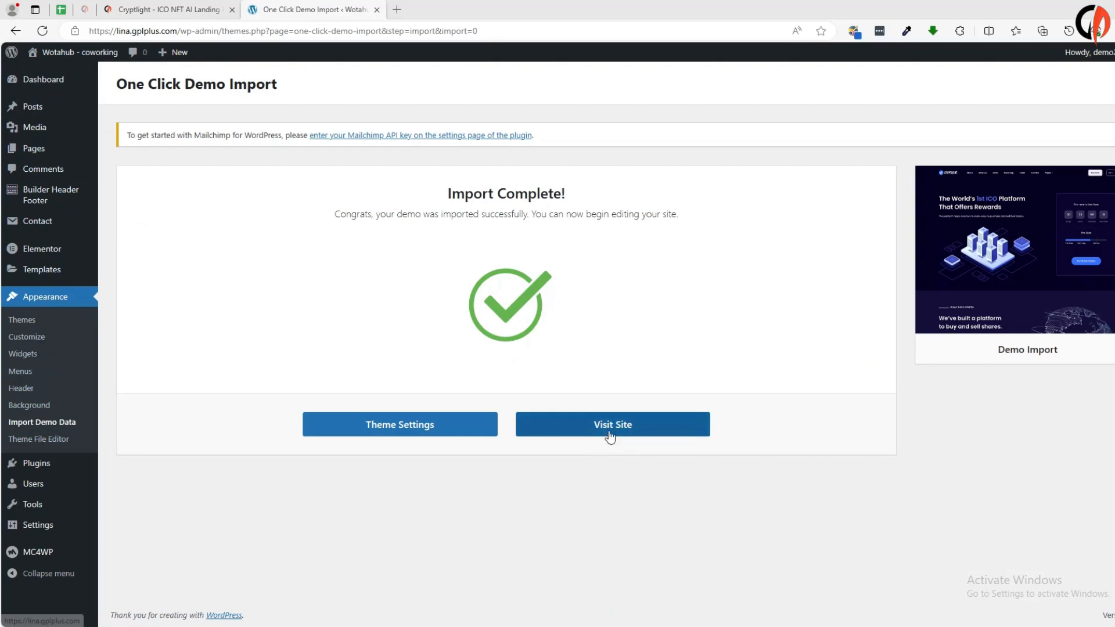
# Visit the site in its new tab and look over the imported Cryptlight home page
pyautogui.click(607, 433)
pyautogui.click(467, 10)
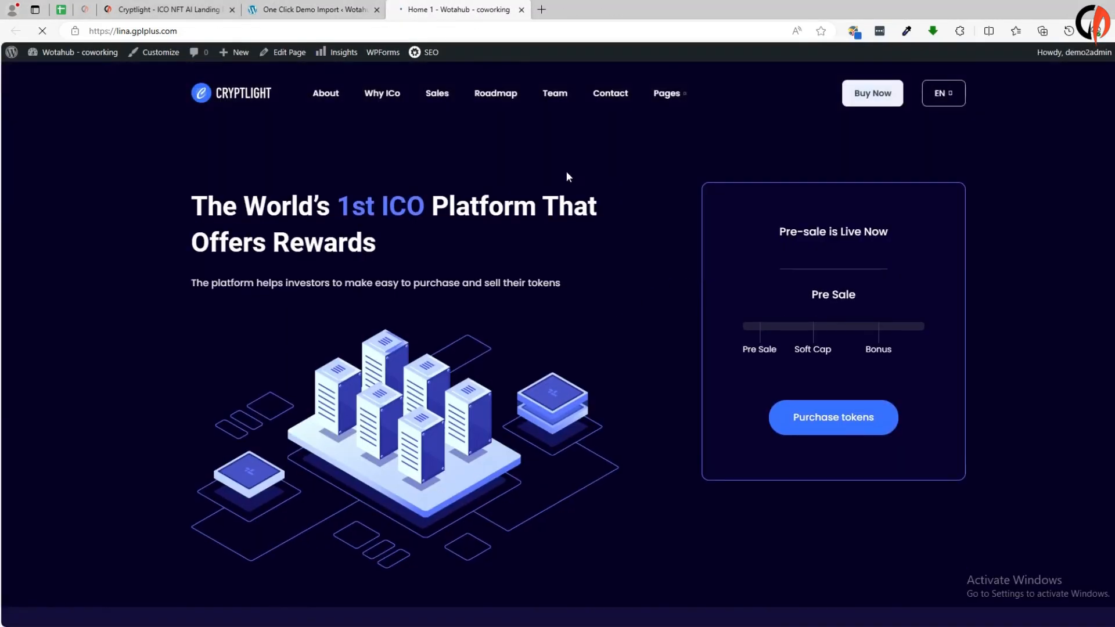
pyautogui.scroll(-5, 385, 269)
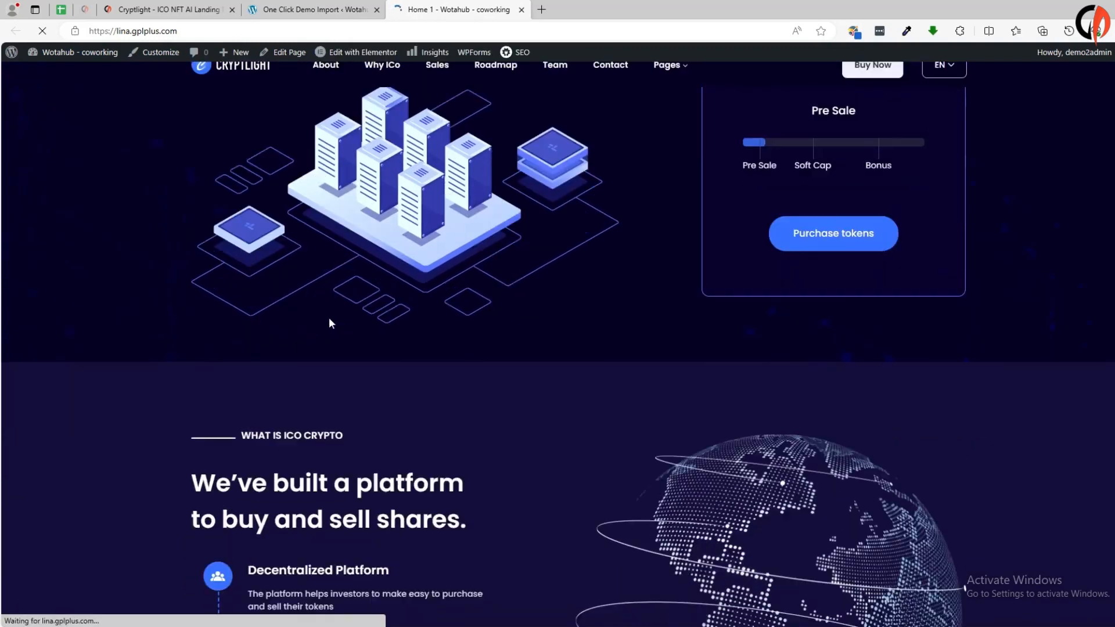
# Review the imported home page's sections from the platform introduction through token allocation, roadmap, whitepaper, advisors and contact form to the footer
pyautogui.scroll(-2, 758, 297)
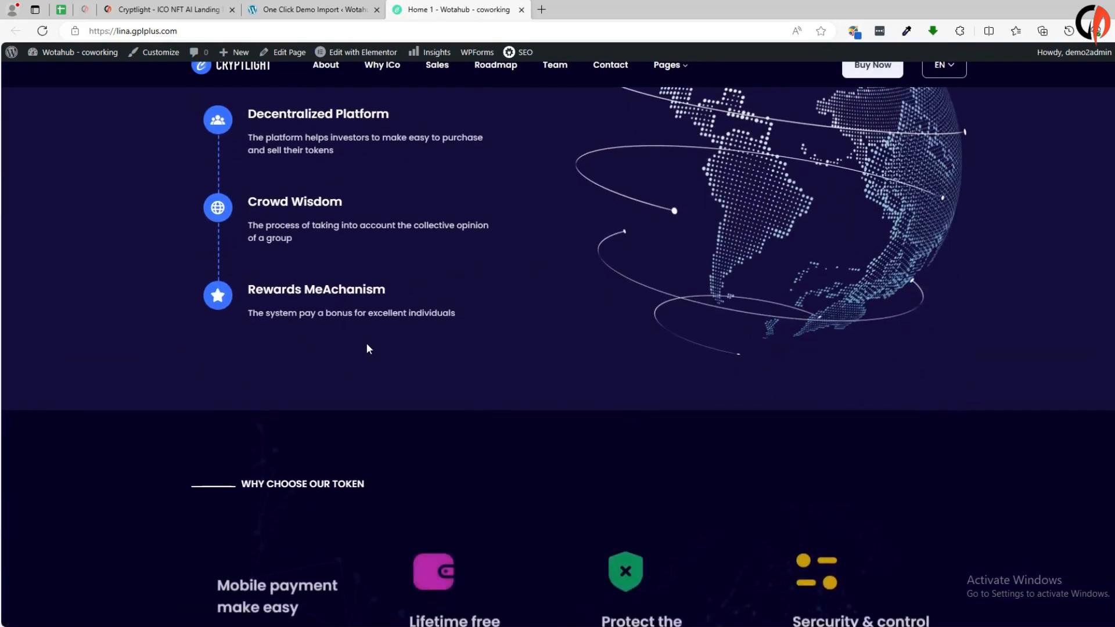
pyautogui.scroll(-10, 367, 348)
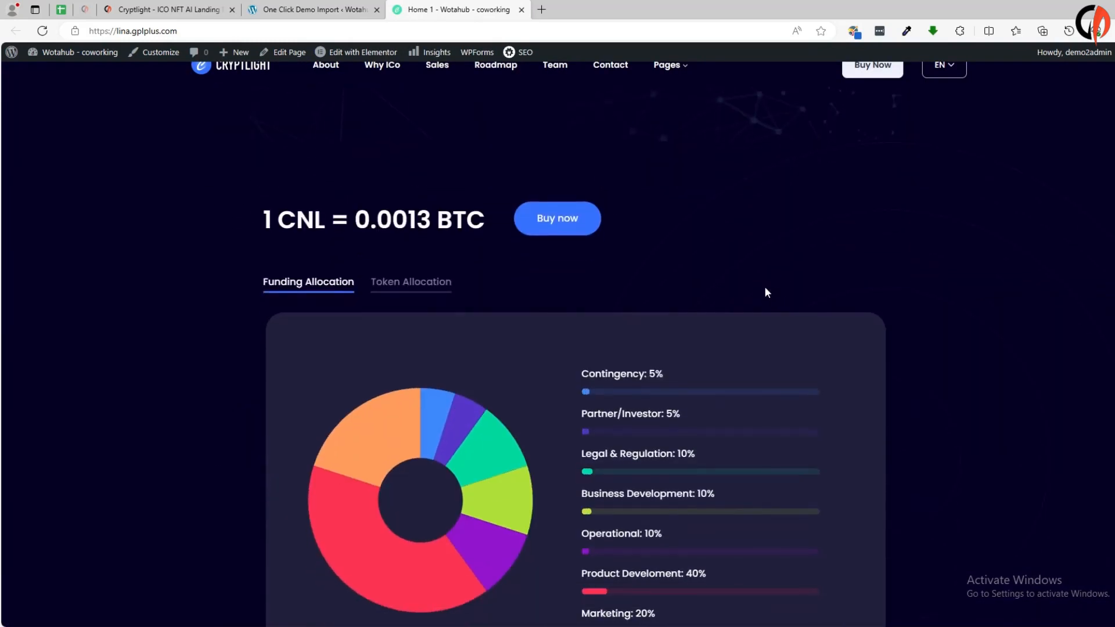
pyautogui.scroll(-9, 530, 280)
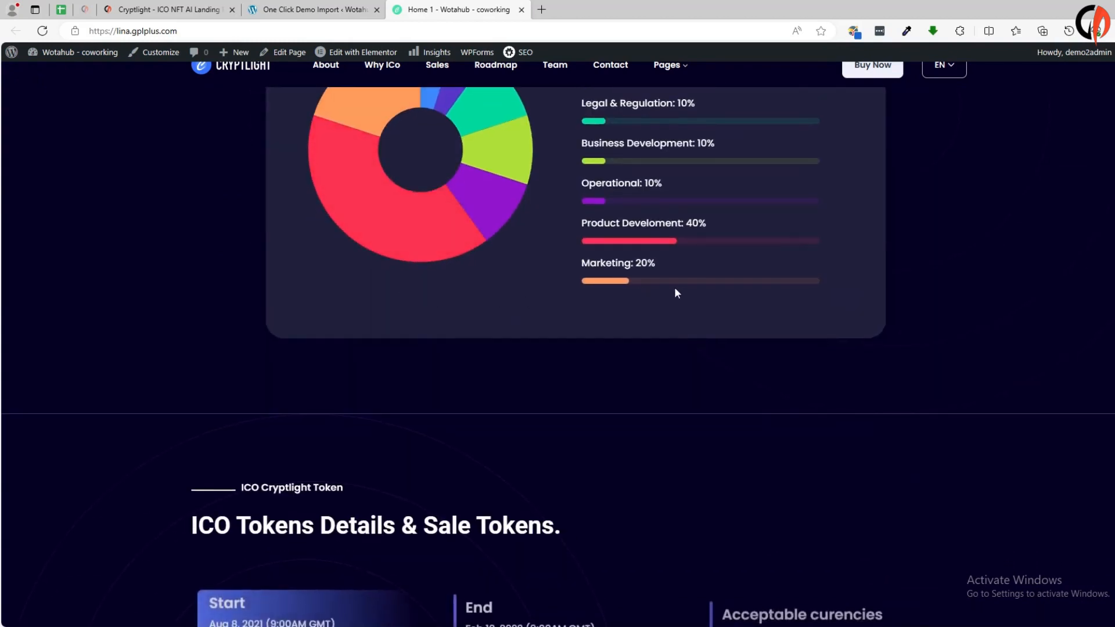
pyautogui.scroll(-10, 749, 291)
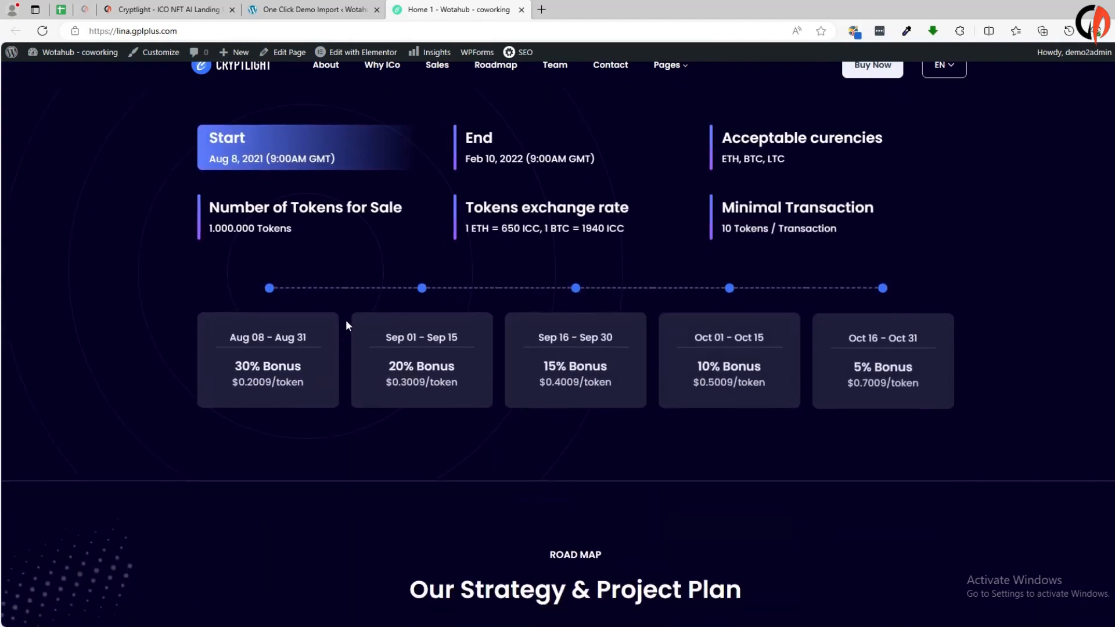
pyautogui.scroll(-6, 756, 280)
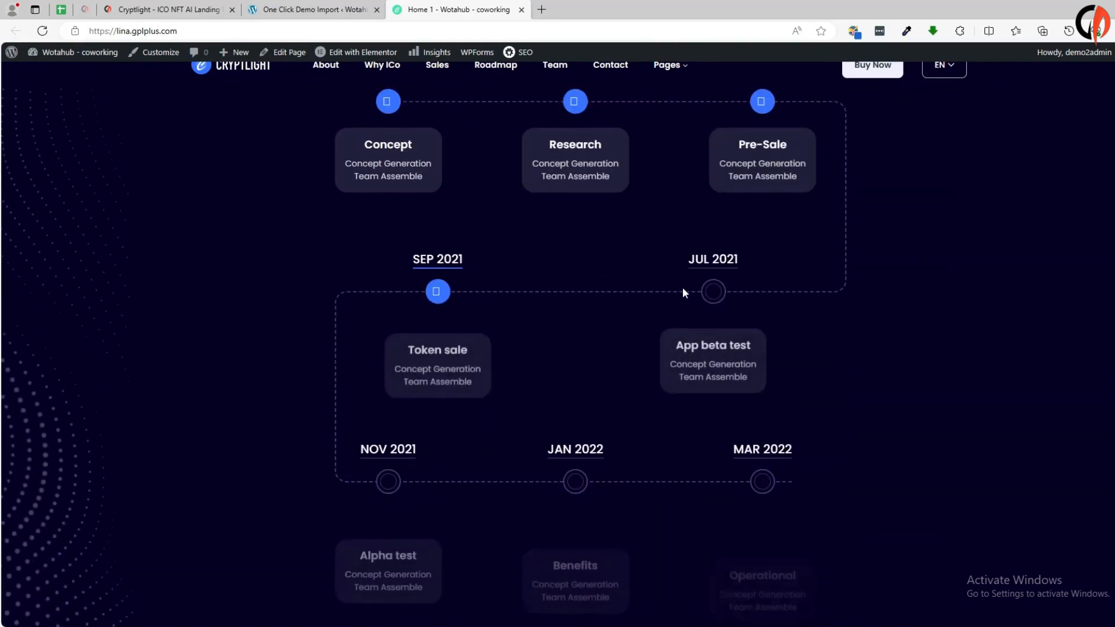
pyautogui.scroll(-4, 383, 313)
pyautogui.scroll(-9, 367, 322)
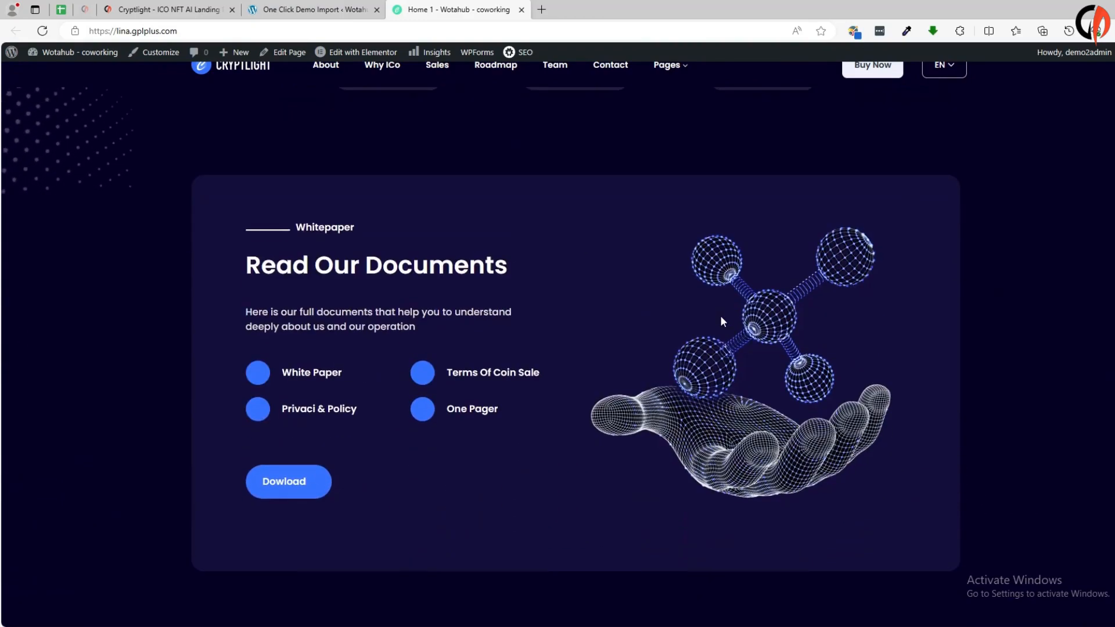
pyautogui.scroll(-9, 535, 346)
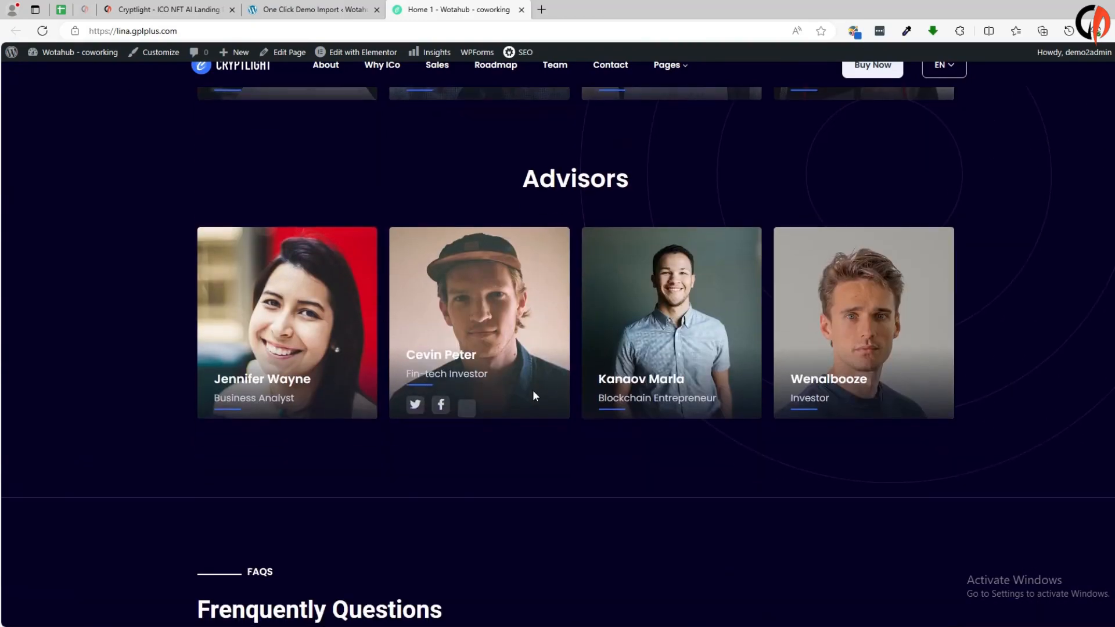
pyautogui.scroll(-7, 803, 349)
pyautogui.scroll(-8, 560, 368)
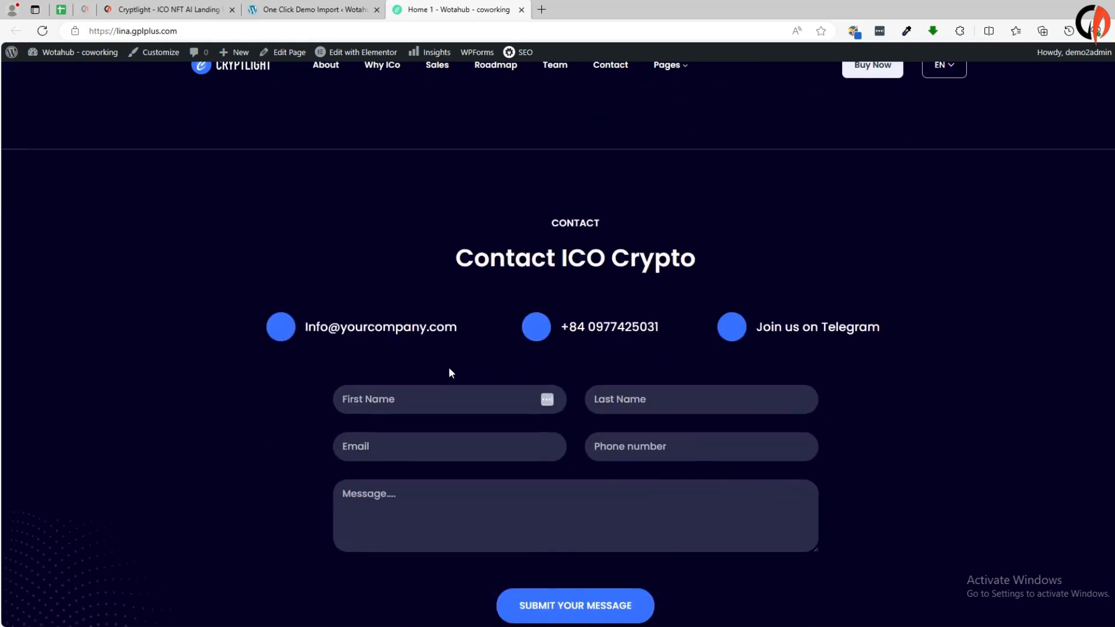
pyautogui.scroll(-5, 546, 371)
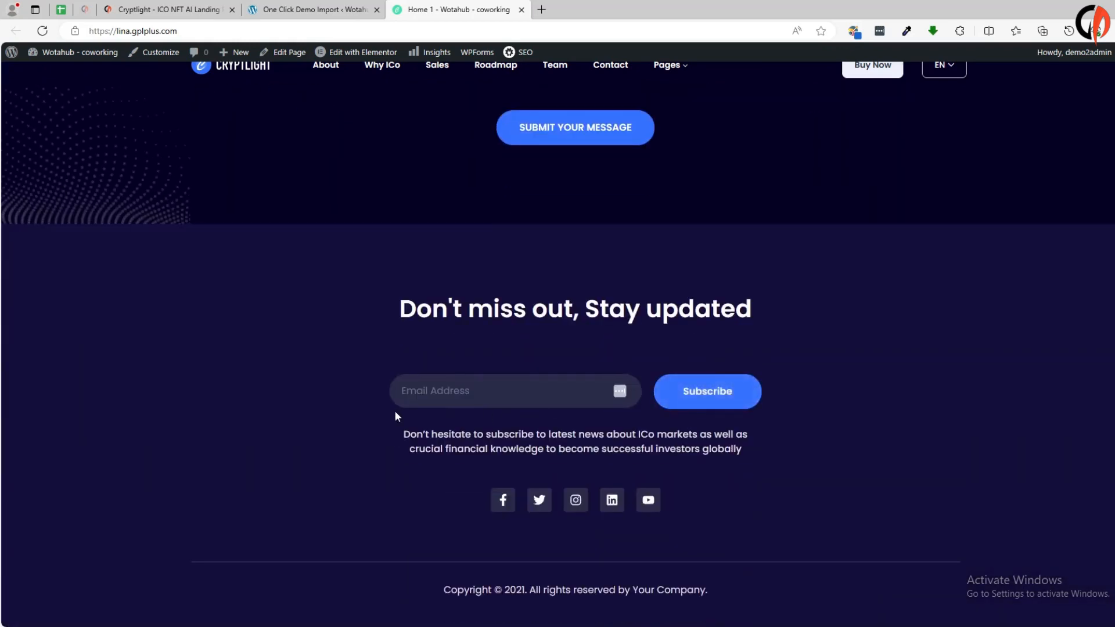
# Go back over the home page from the footer through the FAQ and token details to the hero section with the pre-sale countdown
pyautogui.scroll(18, 373, 397)
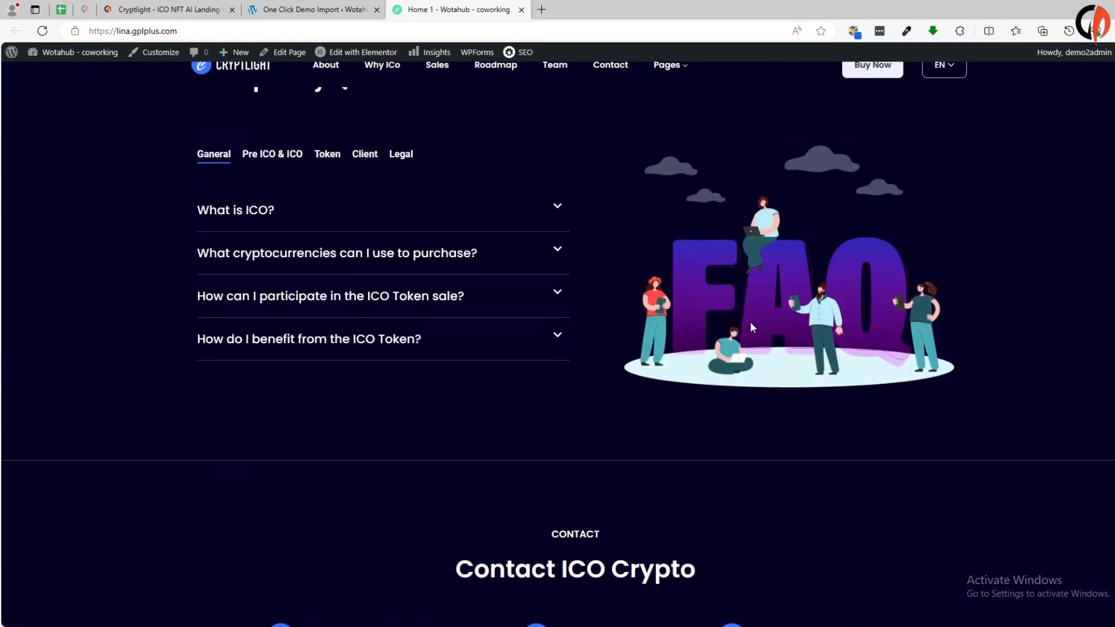
pyautogui.scroll(15, 363, 288)
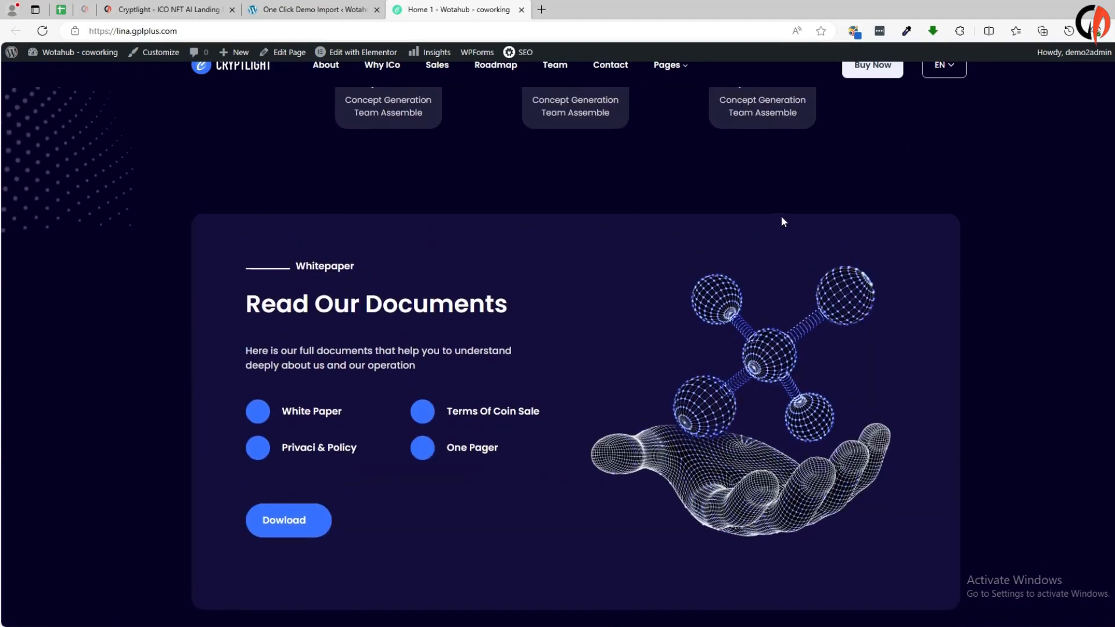
pyautogui.scroll(12, 383, 224)
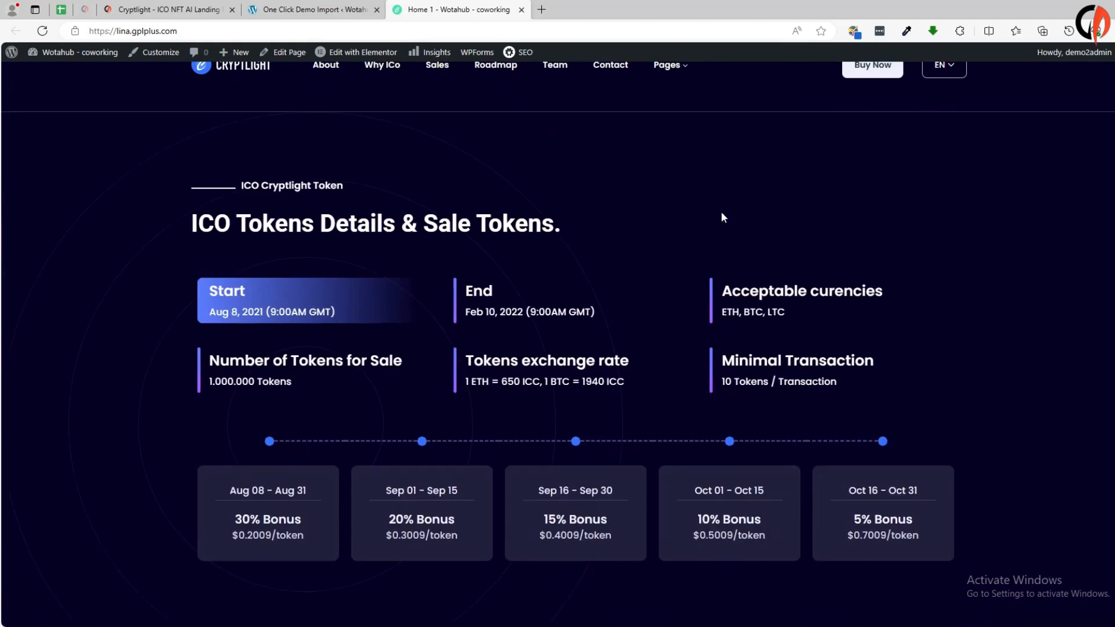
pyautogui.scroll(12, 423, 238)
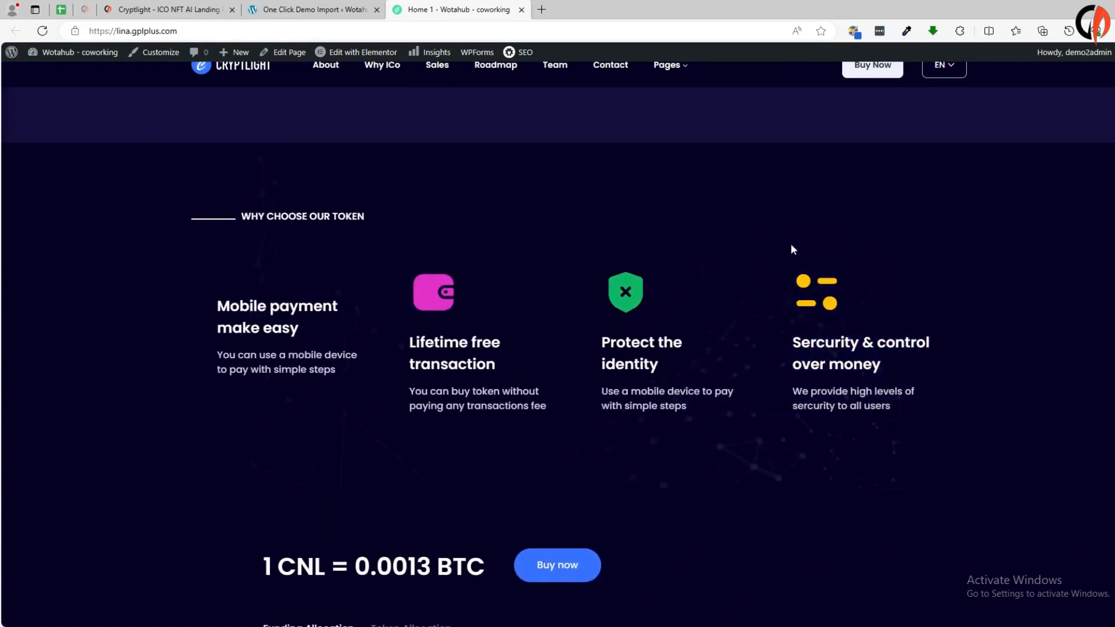
pyautogui.scroll(8, 696, 231)
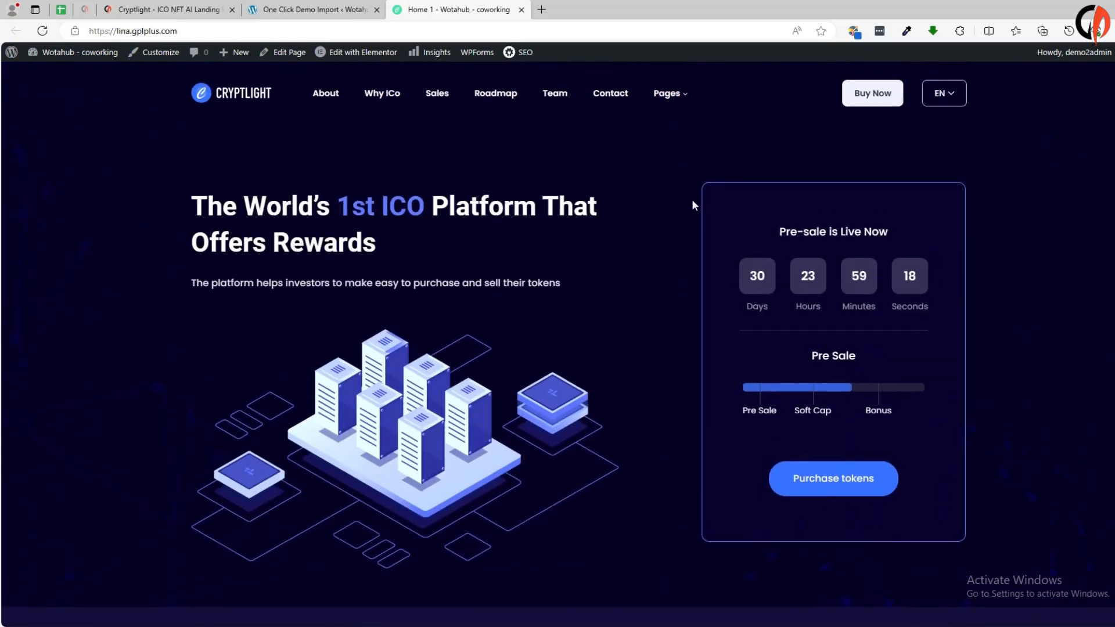